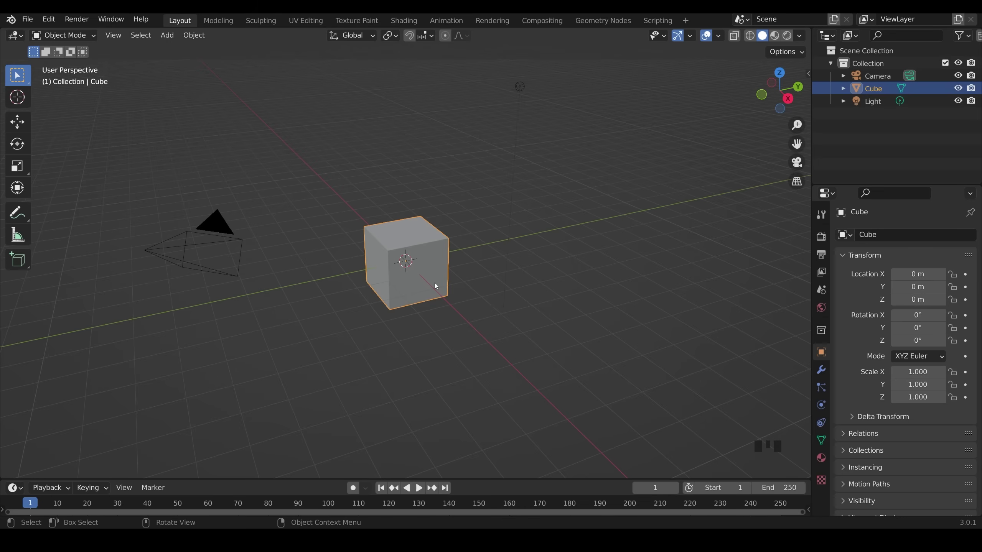
Step: Enter the Sculpting workspace, widen the toolbar to show brush names, and try test strokes
{"action": "left_click", "coordinate": [265, 22]}
{"action": "left_click", "coordinate": [48, 229]}
{"action": "left_click_drag", "start_coordinate": [49, 229], "coordinate": [129, 224]}
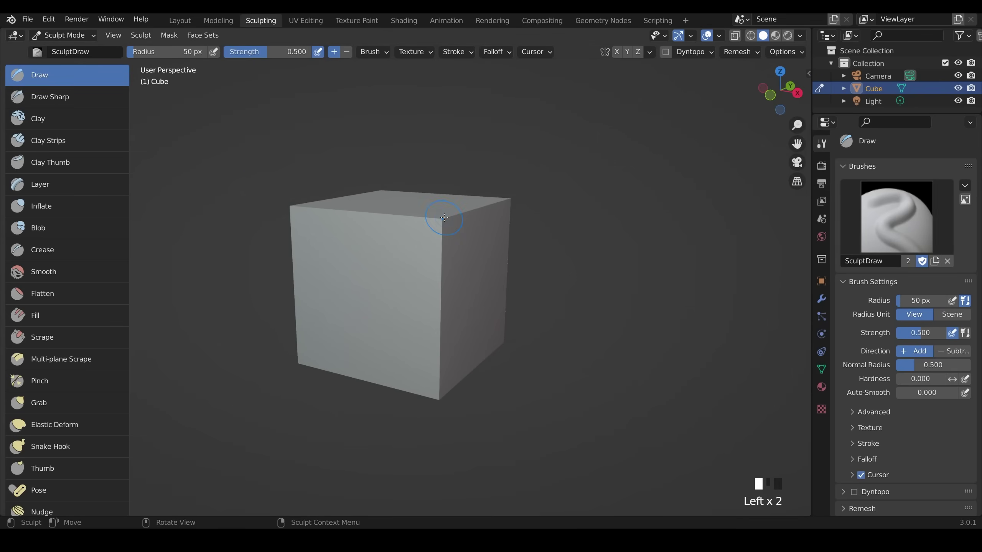
{"action": "left_click_drag", "start_coordinate": [444, 218], "coordinate": [435, 219]}
{"action": "left_click_drag", "start_coordinate": [513, 204], "coordinate": [448, 197]}
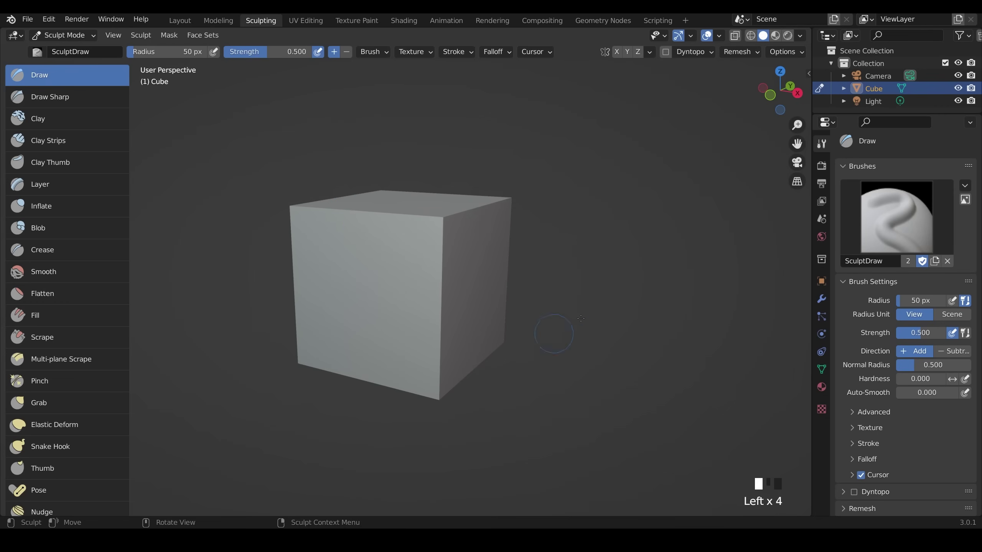
Step: Select the Grab brush at 146 px radius, pull the cube's corner, then undo it
{"action": "left_click", "coordinate": [39, 403]}
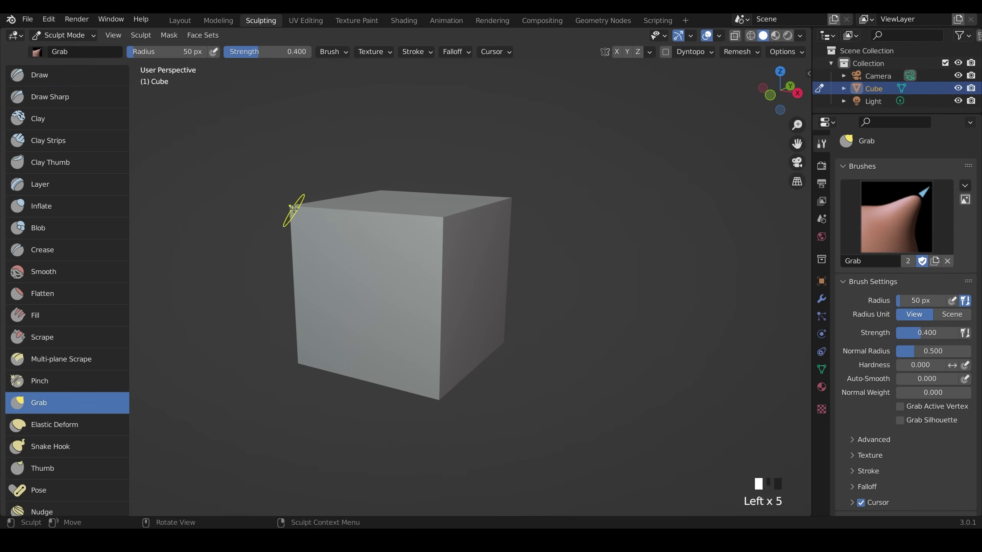
{"action": "key", "text": "f"}
{"action": "left_click", "coordinate": [275, 201]}
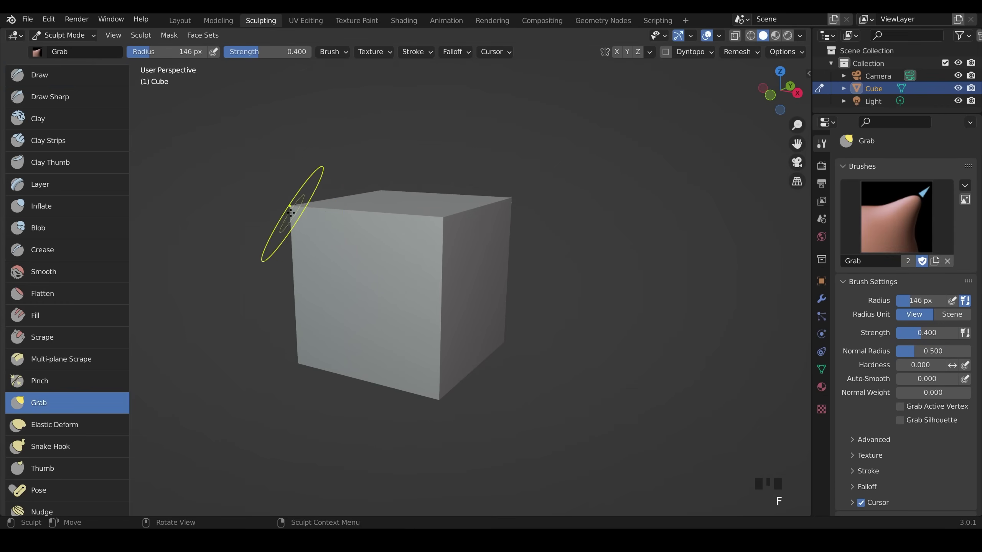
{"action": "mouse_move", "coordinate": [275, 201]}
{"action": "left_mouse_down"}
{"action": "mouse_move", "coordinate": [316, 206]}
{"action": "mouse_move", "coordinate": [335, 259]}
{"action": "mouse_move", "coordinate": [316, 199]}
{"action": "mouse_move", "coordinate": [323, 219]}
{"action": "mouse_move", "coordinate": [296, 203]}
{"action": "left_mouse_up"}
{"action": "key", "text": "ctrl+z"}
{"action": "key", "text": "ctrl+z"}
{"action": "key", "text": "ctrl+z"}
{"action": "key", "text": "ctrl+shift+z"}
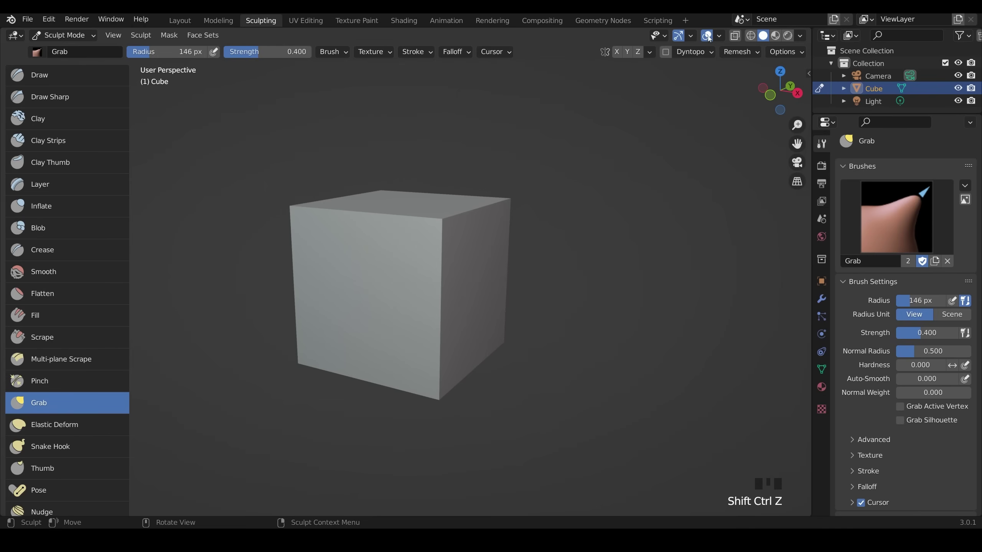
Step: Enable Dyntopo, accept the warning, and set Constant Detail detailing with resolution 15
{"action": "left_click", "coordinate": [664, 54]}
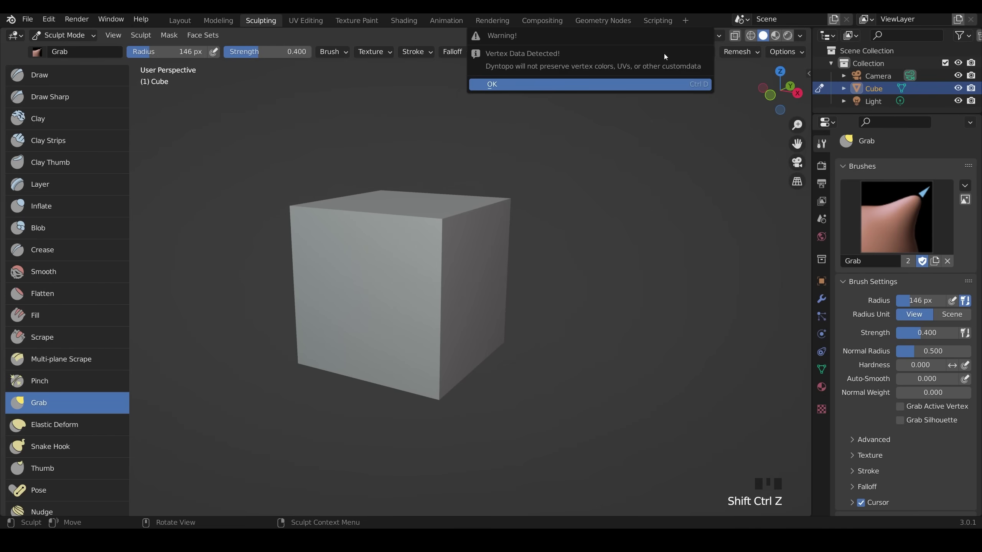
{"action": "left_click", "coordinate": [561, 84]}
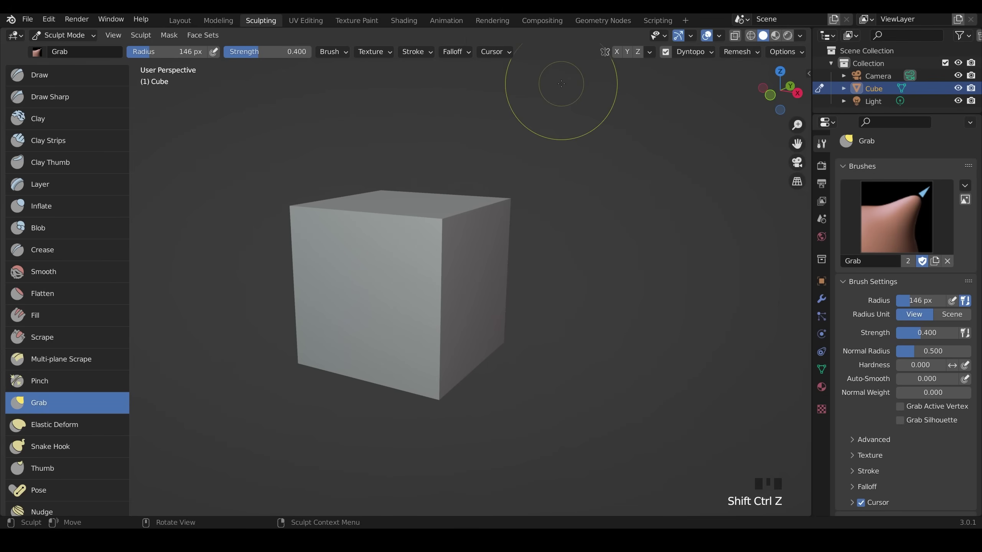
{"action": "left_click", "coordinate": [702, 55]}
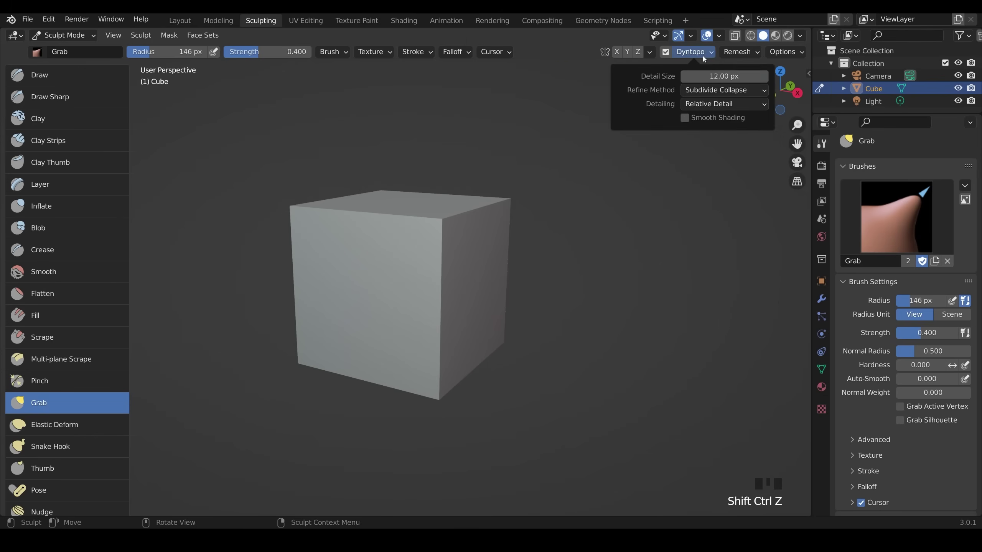
{"action": "left_click", "coordinate": [715, 106]}
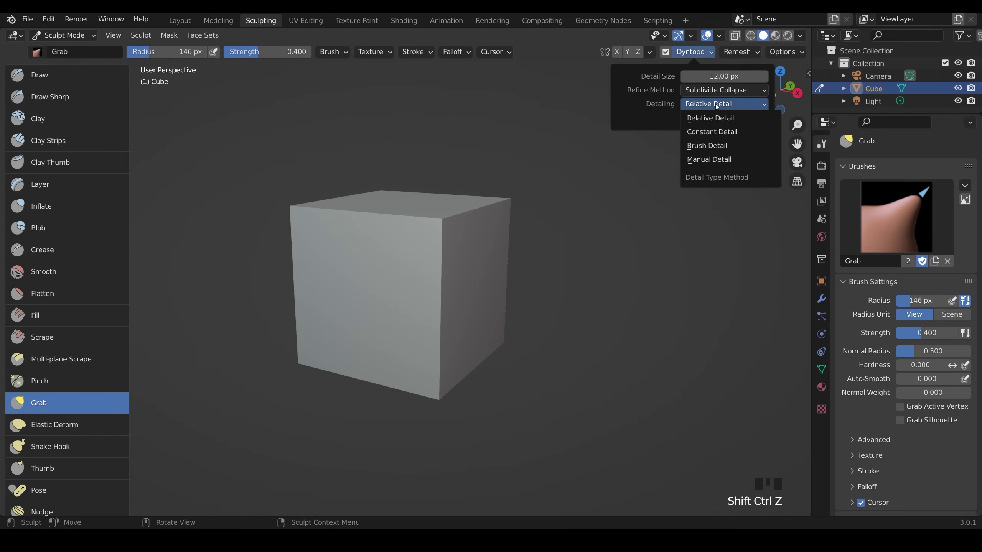
{"action": "left_click", "coordinate": [711, 131]}
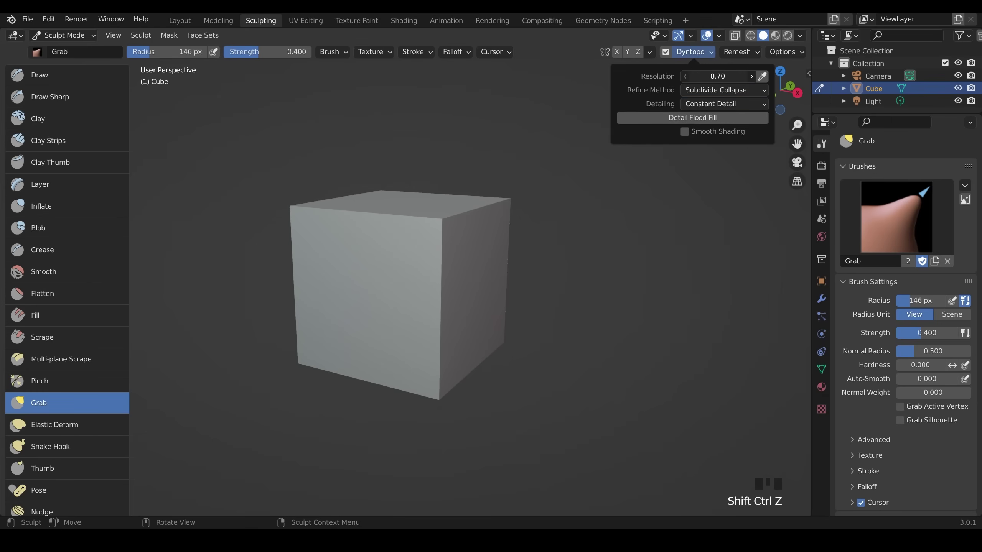
{"action": "left_click_drag", "start_coordinate": [717, 76], "coordinate": [734, 76]}
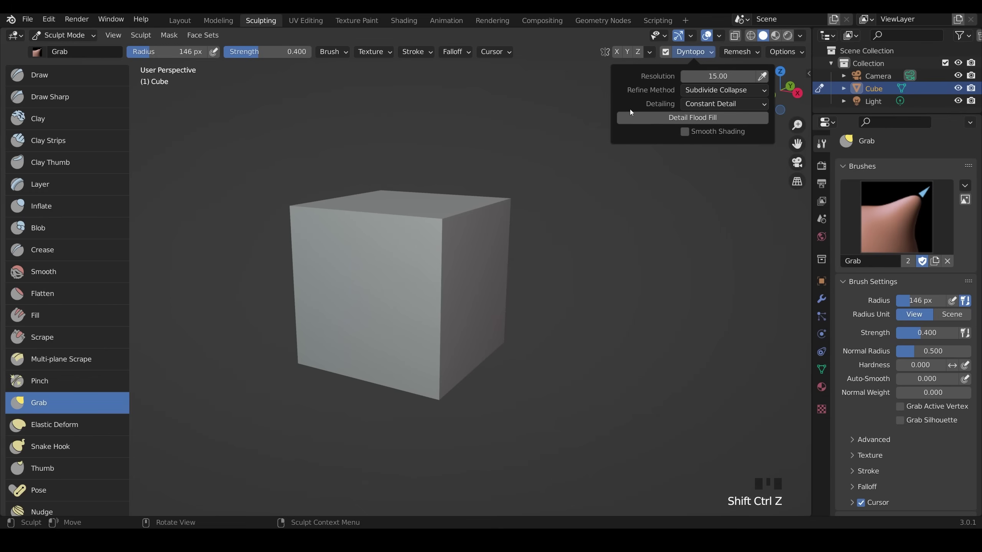
Step: Draw an S-shaped ridge with an 81 px Draw brush and enable the Statistics overlay
{"action": "left_click", "coordinate": [36, 73]}
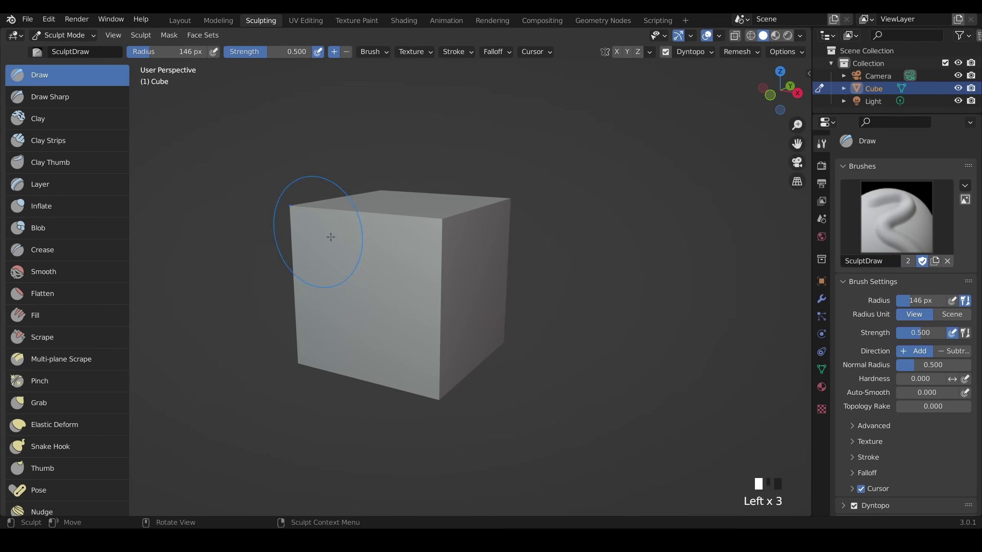
{"action": "key", "text": "f"}
{"action": "left_click", "coordinate": [385, 238]}
{"action": "mouse_move", "coordinate": [416, 232]}
{"action": "left_mouse_down"}
{"action": "mouse_move", "coordinate": [377, 255]}
{"action": "mouse_move", "coordinate": [376, 308]}
{"action": "mouse_move", "coordinate": [419, 360]}
{"action": "left_mouse_up"}
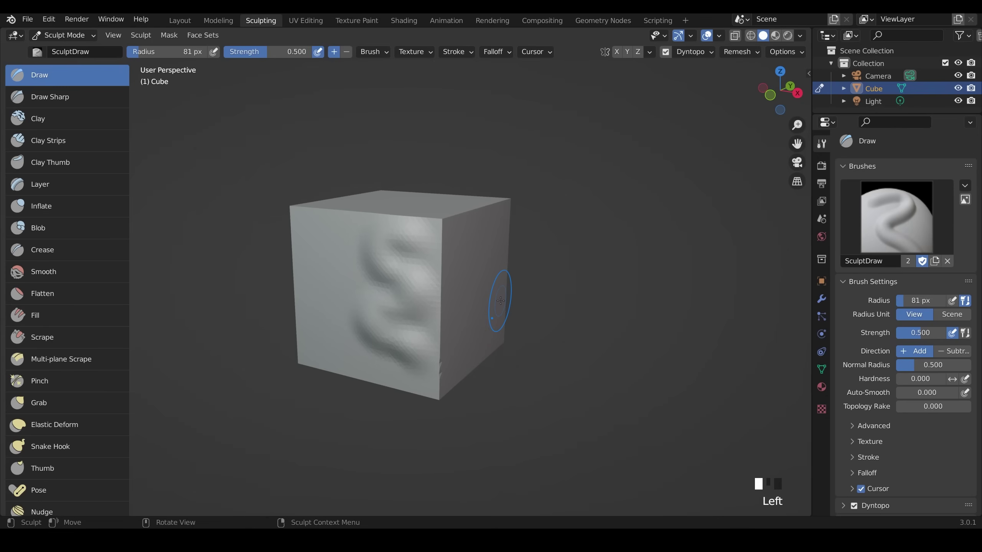
{"action": "left_click", "coordinate": [719, 37]}
{"action": "left_click", "coordinate": [640, 138]}
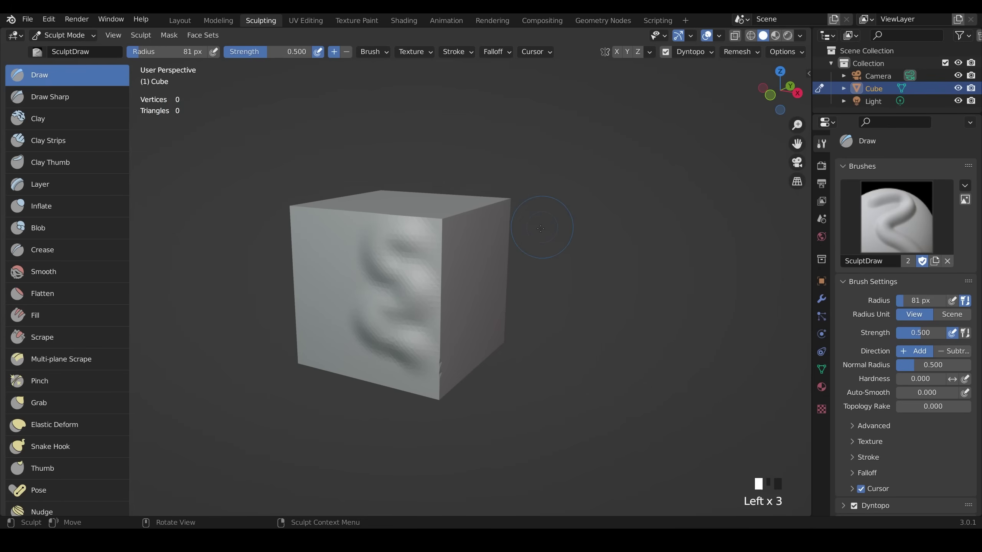
Step: Orbit around the cube's dense triangulated mesh in Edit Mode, then go back to Sculpt Mode
{"action": "key", "text": "Tab"}
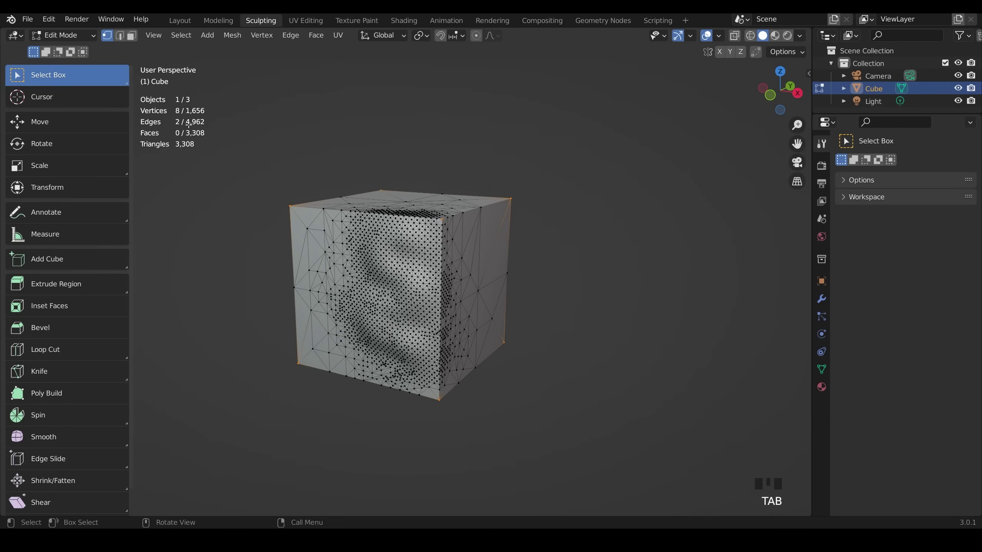
{"action": "middle_click_drag", "start_coordinate": [595, 348], "coordinate": [427, 337]}
{"action": "middle_click_drag", "start_coordinate": [464, 210], "coordinate": [464, 260]}
{"action": "key", "text": "Tab"}
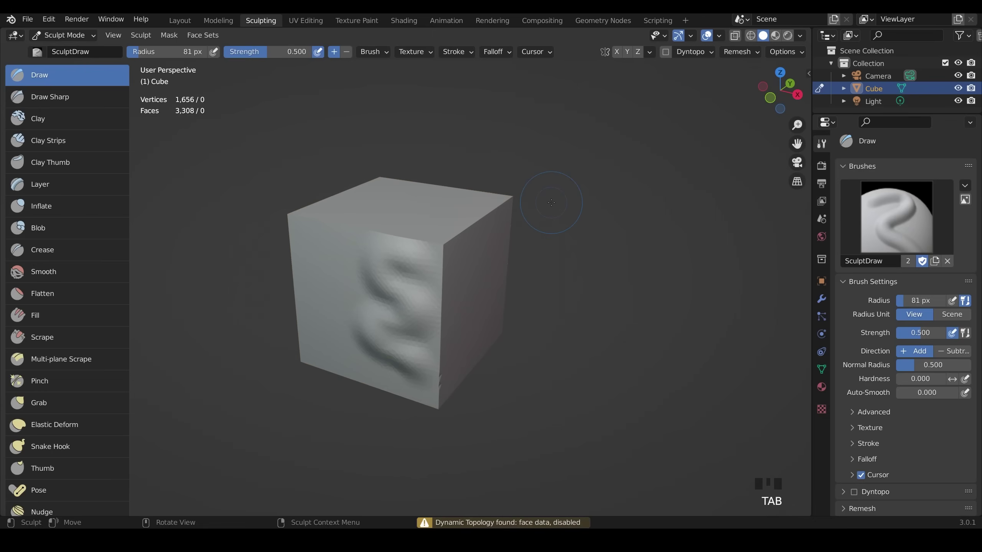
Step: Re-enable Dyntopo and sculpt bulges on the cube's front face
{"action": "left_click", "coordinate": [665, 52]}
{"action": "left_click", "coordinate": [656, 73]}
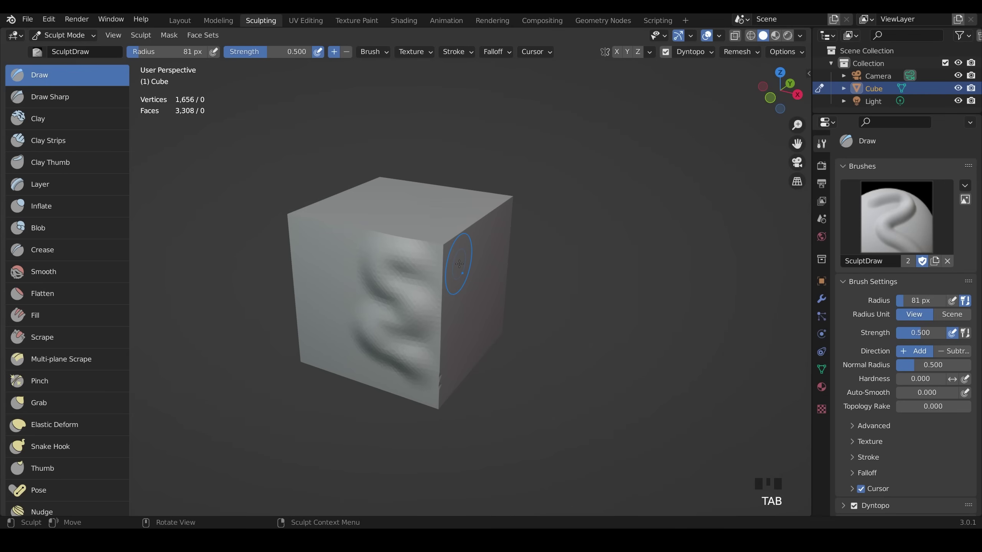
{"action": "mouse_move", "coordinate": [388, 271]}
{"action": "left_mouse_down"}
{"action": "mouse_move", "coordinate": [408, 274]}
{"action": "mouse_move", "coordinate": [392, 285]}
{"action": "mouse_move", "coordinate": [395, 278]}
{"action": "mouse_move", "coordinate": [391, 284]}
{"action": "mouse_move", "coordinate": [416, 280]}
{"action": "mouse_move", "coordinate": [427, 245]}
{"action": "mouse_move", "coordinate": [429, 239]}
{"action": "left_mouse_up"}
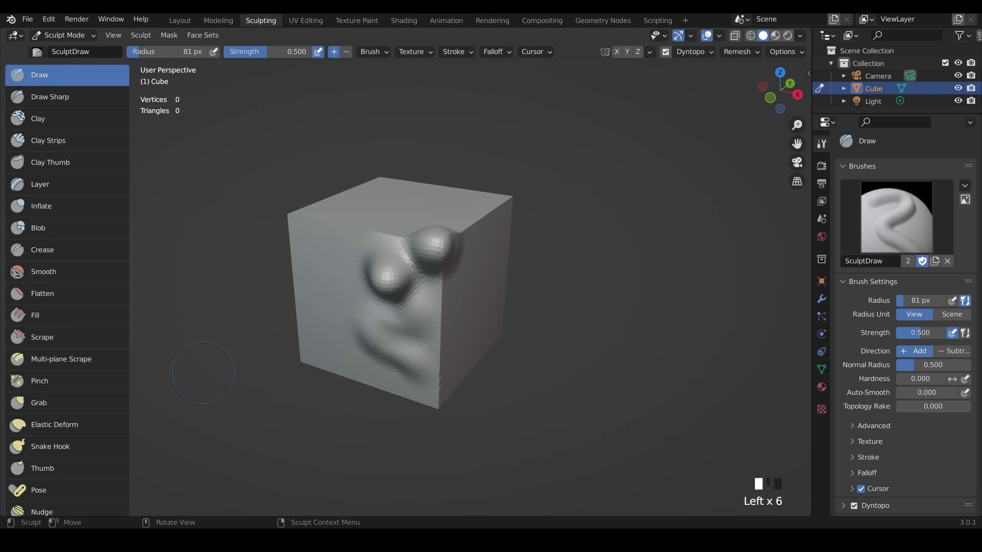
Step: Pull a curved tentacle from the top corner with a 158 px Snake Hook brush
{"action": "left_click", "coordinate": [58, 446]}
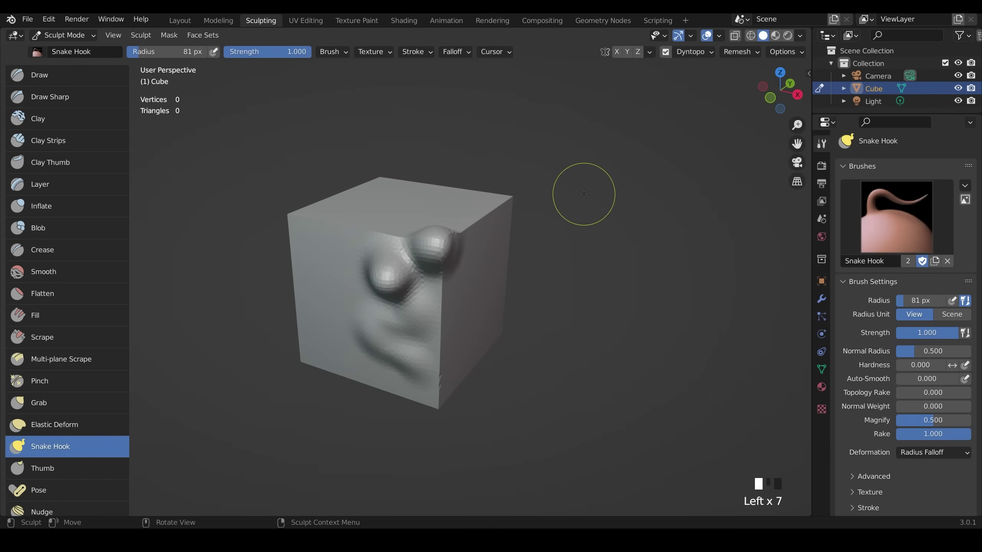
{"action": "key", "text": "f"}
{"action": "left_click", "coordinate": [514, 199]}
{"action": "mouse_move", "coordinate": [514, 199]}
{"action": "left_mouse_down"}
{"action": "mouse_move", "coordinate": [499, 181]}
{"action": "mouse_move", "coordinate": [537, 160]}
{"action": "mouse_move", "coordinate": [566, 191]}
{"action": "mouse_move", "coordinate": [605, 199]}
{"action": "mouse_move", "coordinate": [636, 145]}
{"action": "mouse_move", "coordinate": [661, 129]}
{"action": "left_mouse_up"}
{"action": "mouse_move", "coordinate": [656, 131]}
{"action": "middle_mouse_down"}
{"action": "mouse_move", "coordinate": [514, 246]}
{"action": "mouse_move", "coordinate": [555, 238]}
{"action": "middle_mouse_up"}
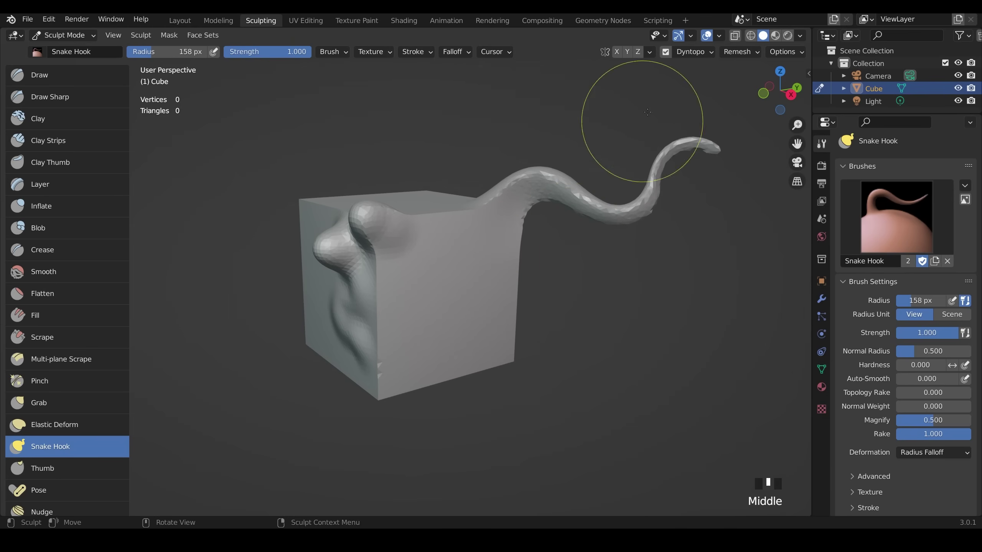
Step: Raise the Dyntopo detail resolution to 200
{"action": "left_click", "coordinate": [687, 55]}
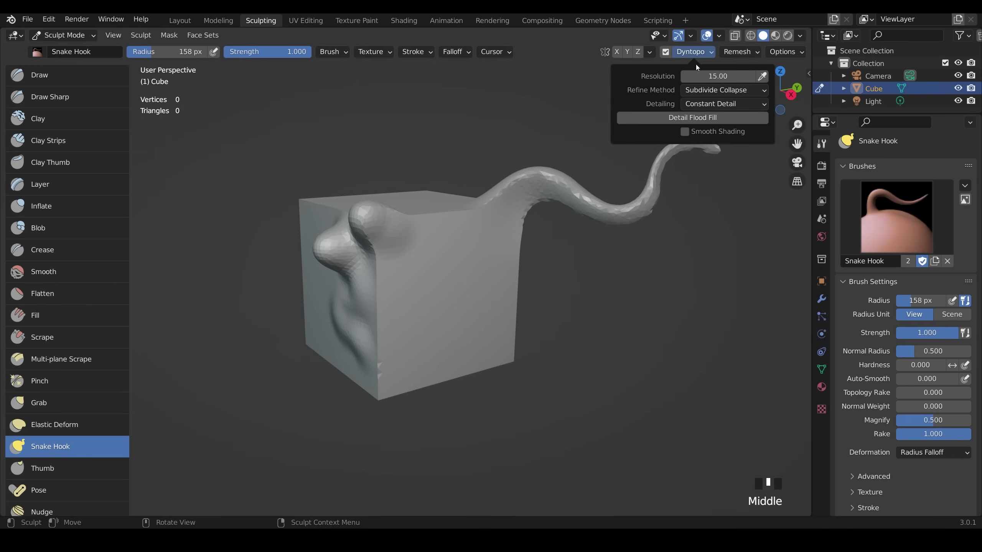
{"action": "left_click", "coordinate": [704, 75]}
{"action": "type", "text": "200"}
{"action": "key", "text": "Return"}
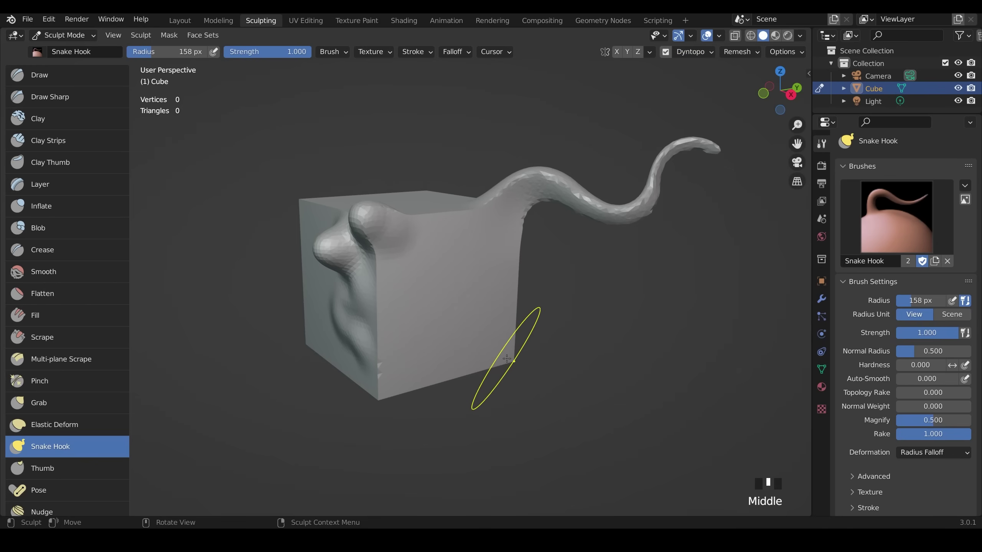
Step: Snake Hook a thin hooked tentacle from the cube's lower-right edge and orbit to view it
{"action": "mouse_move", "coordinate": [540, 398]}
{"action": "left_mouse_down"}
{"action": "mouse_move", "coordinate": [604, 421]}
{"action": "mouse_move", "coordinate": [649, 397]}
{"action": "left_mouse_up"}
{"action": "key", "text": "ctrl+shift+z"}
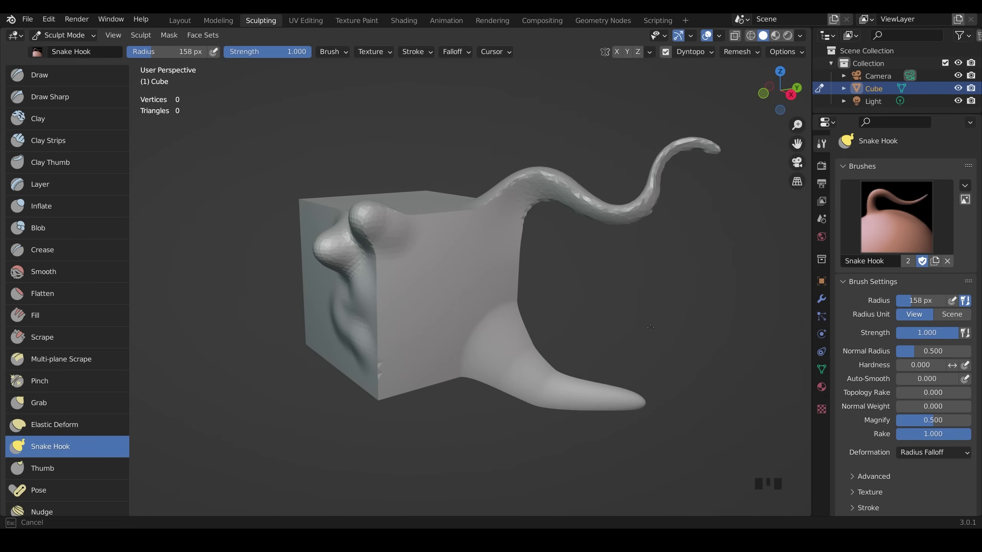
{"action": "mouse_move", "coordinate": [637, 400]}
{"action": "left_mouse_down"}
{"action": "mouse_move", "coordinate": [622, 343]}
{"action": "mouse_move", "coordinate": [638, 306]}
{"action": "mouse_move", "coordinate": [719, 317]}
{"action": "mouse_move", "coordinate": [733, 358]}
{"action": "mouse_move", "coordinate": [628, 383]}
{"action": "left_mouse_up"}
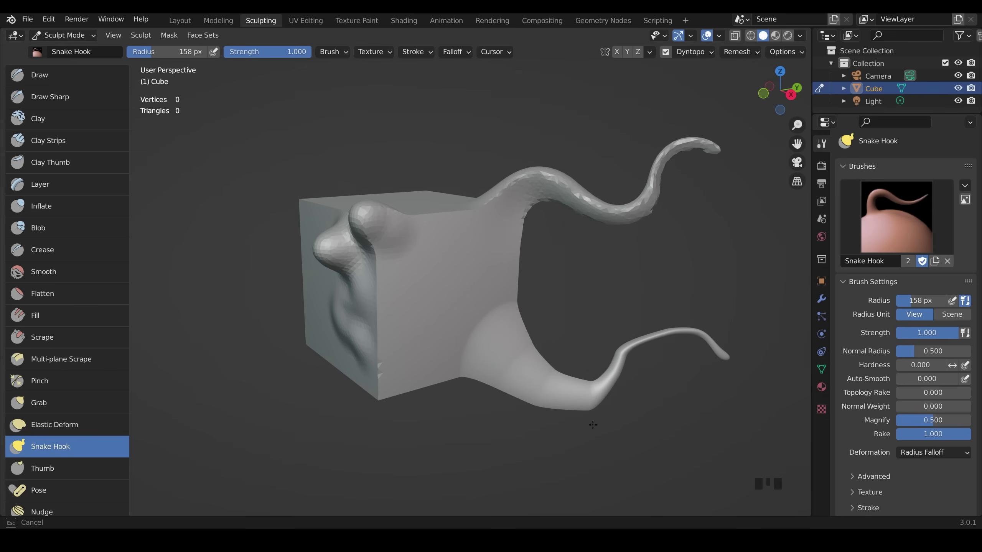
{"action": "left_click_drag", "start_coordinate": [580, 425], "coordinate": [514, 406]}
{"action": "middle_click", "coordinate": [514, 406]}
{"action": "middle_click_drag", "start_coordinate": [514, 405], "coordinate": [584, 390]}
{"action": "middle_click_drag", "start_coordinate": [680, 324], "coordinate": [449, 377]}
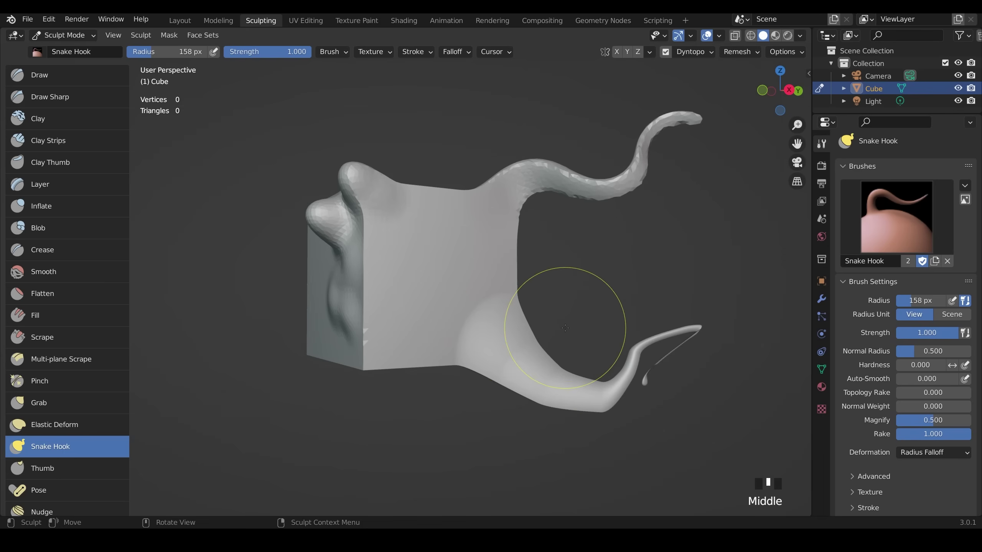
Step: Orbit and pan in Edit Mode to inspect the tentacles' uneven, dense triangle mesh
{"action": "key", "text": "Tab"}
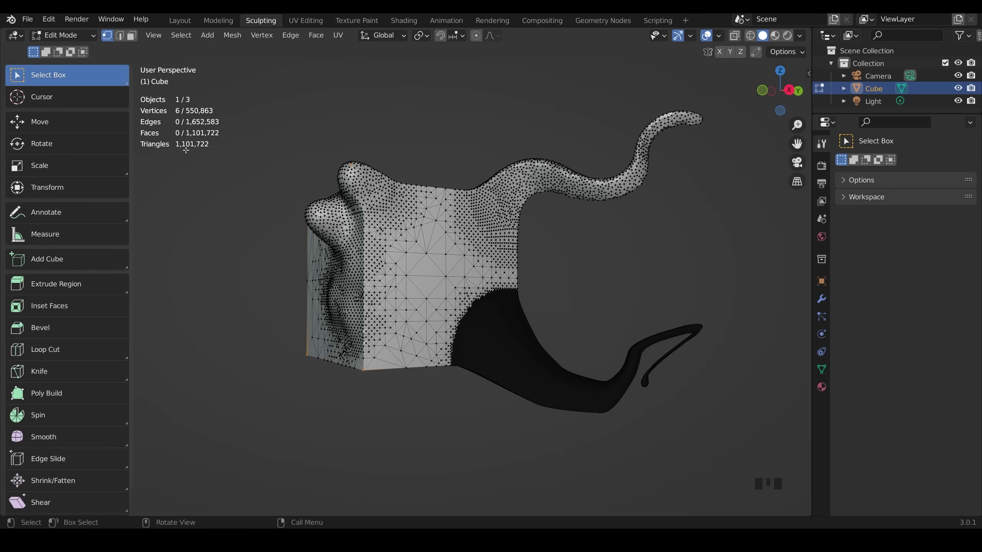
{"action": "middle_click_drag", "start_coordinate": [580, 412], "coordinate": [593, 315]}
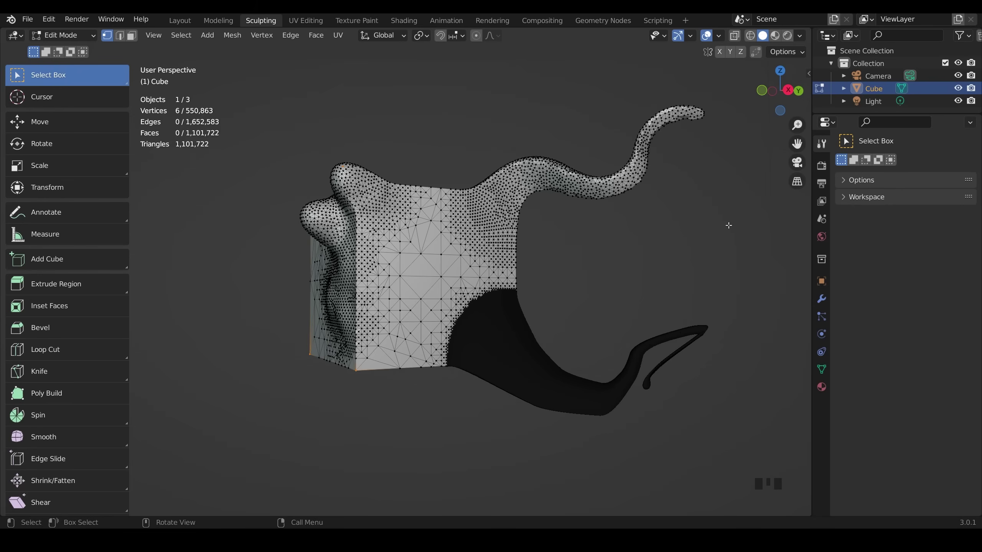
{"action": "middle_click_drag", "start_coordinate": [729, 226], "coordinate": [511, 316], "text": "shift"}
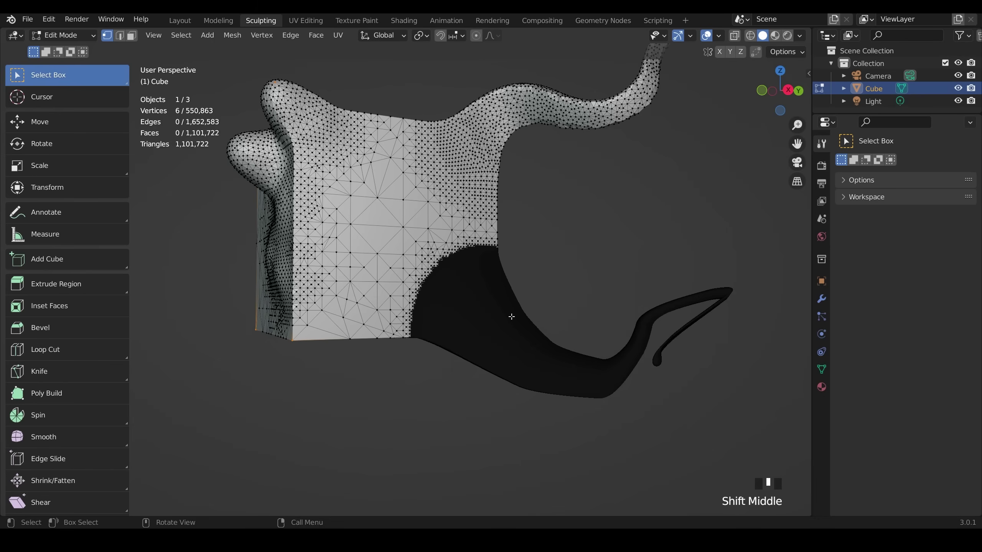
Step: Return to Sculpt Mode, re-enable Dyntopo and confirm its detail resolution
{"action": "key", "text": "Tab"}
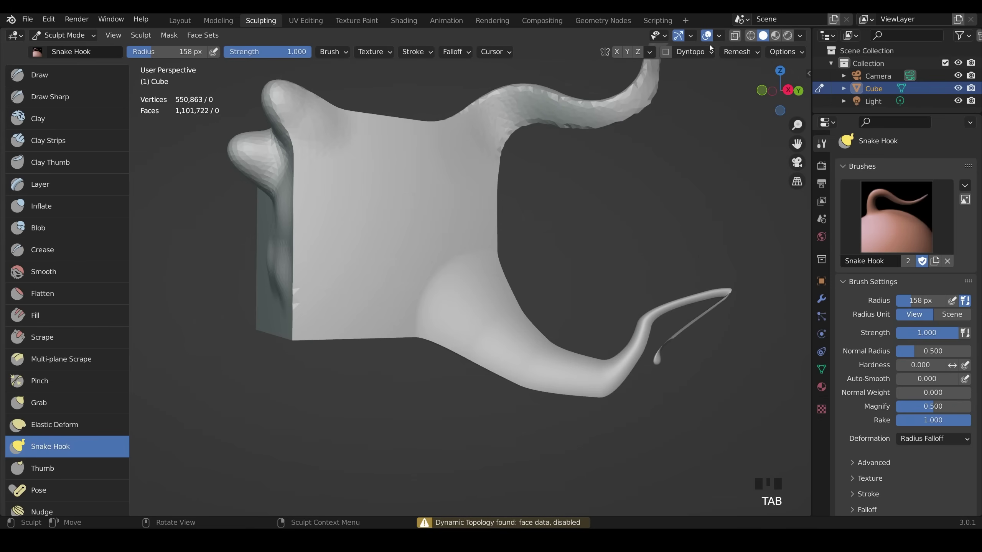
{"action": "left_click", "coordinate": [667, 56]}
{"action": "left_click", "coordinate": [633, 73]}
{"action": "left_click", "coordinate": [704, 53]}
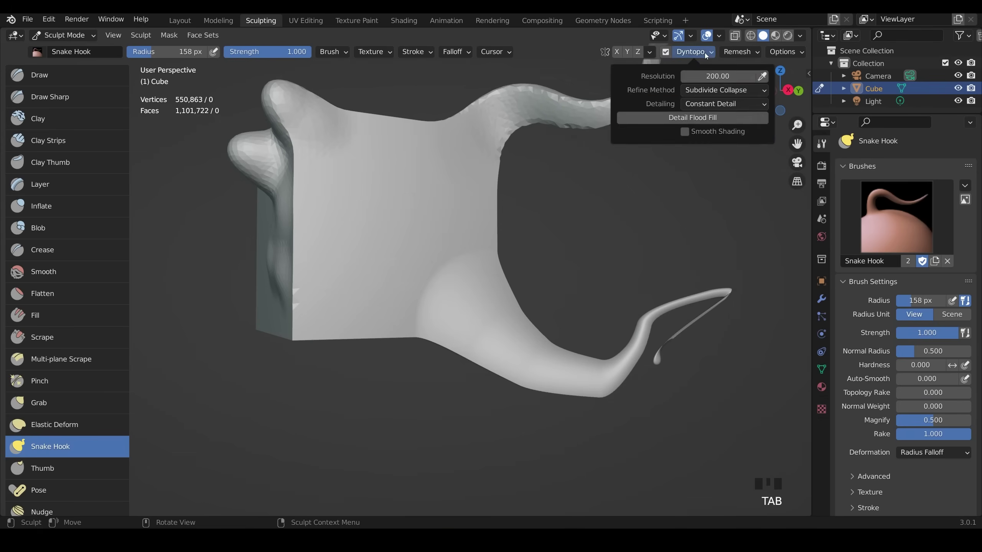
{"action": "left_click", "coordinate": [709, 77]}
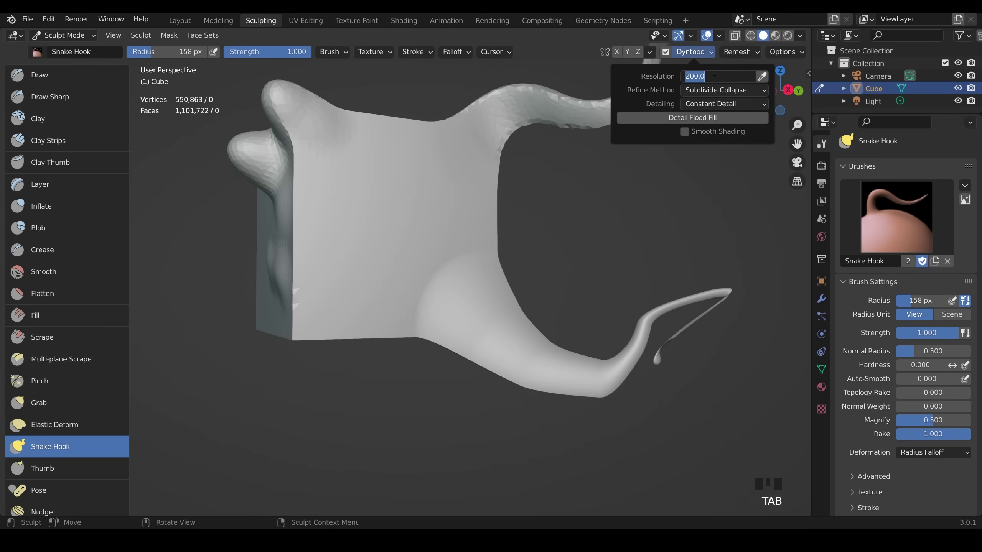
{"action": "key", "text": "Return"}
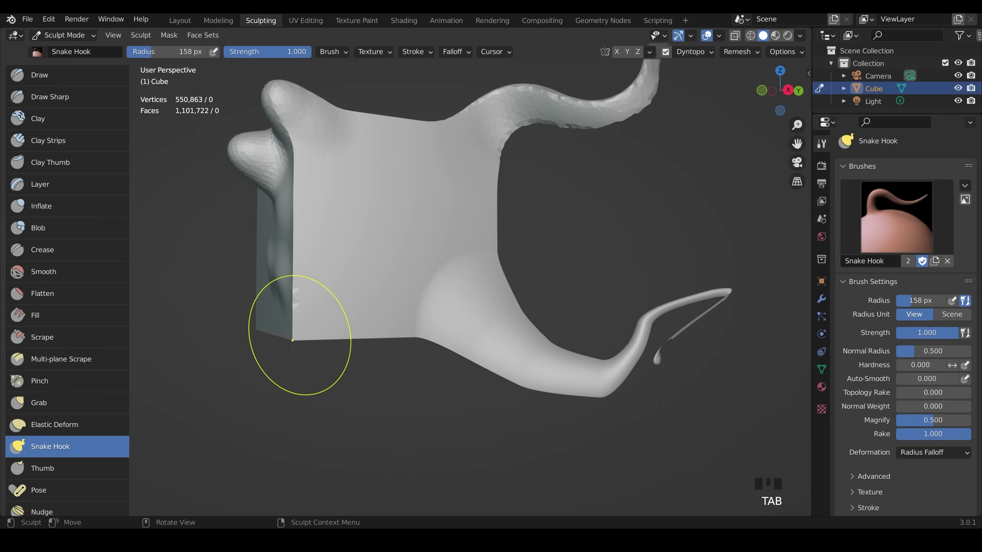
Step: Pull a long tentacle out from the cube's lower-left corner
{"action": "mouse_move", "coordinate": [295, 336]}
{"action": "left_mouse_down"}
{"action": "mouse_move", "coordinate": [283, 392]}
{"action": "mouse_move", "coordinate": [235, 404]}
{"action": "mouse_move", "coordinate": [205, 366]}
{"action": "mouse_move", "coordinate": [181, 373]}
{"action": "mouse_move", "coordinate": [194, 409]}
{"action": "left_mouse_up"}
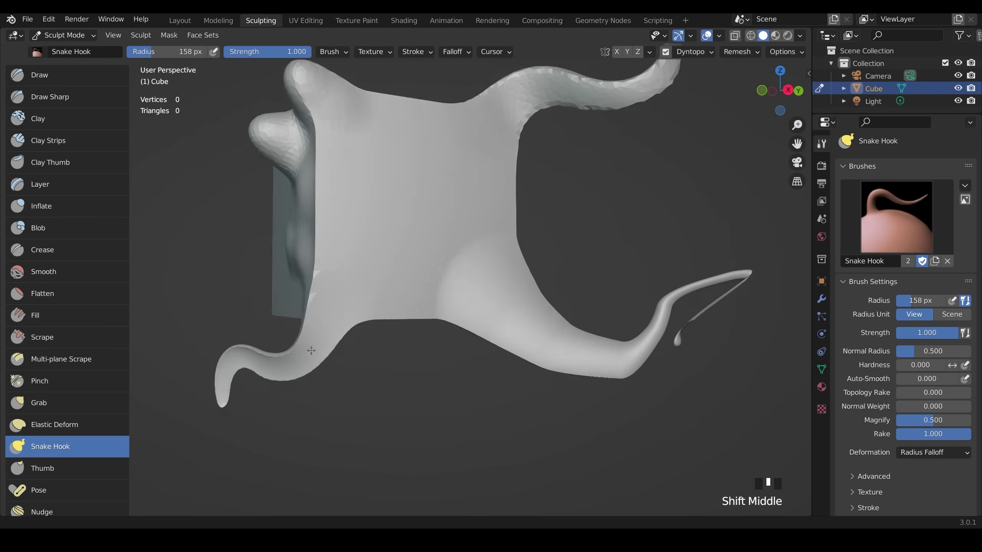
{"action": "middle_click_drag", "start_coordinate": [335, 328], "coordinate": [416, 318]}
{"action": "mouse_move", "coordinate": [416, 318]}
{"action": "left_mouse_down"}
{"action": "mouse_move", "coordinate": [437, 339]}
{"action": "mouse_move", "coordinate": [480, 347]}
{"action": "mouse_move", "coordinate": [474, 399]}
{"action": "mouse_move", "coordinate": [429, 393]}
{"action": "mouse_move", "coordinate": [391, 412]}
{"action": "mouse_move", "coordinate": [413, 443]}
{"action": "left_mouse_up"}
{"action": "mouse_move", "coordinate": [631, 361]}
{"action": "middle_mouse_down"}
{"action": "mouse_move", "coordinate": [561, 361]}
{"action": "mouse_move", "coordinate": [616, 248]}
{"action": "middle_mouse_up"}
Step: Pull another tentacle at 81 px radius, curling the horn upward and right
{"action": "key", "text": "f"}
{"action": "left_click", "coordinate": [588, 257]}
{"action": "mouse_move", "coordinate": [597, 257]}
{"action": "left_mouse_down"}
{"action": "mouse_move", "coordinate": [620, 231]}
{"action": "mouse_move", "coordinate": [672, 220]}
{"action": "mouse_move", "coordinate": [664, 149]}
{"action": "mouse_move", "coordinate": [673, 138]}
{"action": "mouse_move", "coordinate": [709, 153]}
{"action": "left_mouse_up"}
{"action": "mouse_move", "coordinate": [709, 153]}
{"action": "middle_mouse_down"}
{"action": "mouse_move", "coordinate": [628, 227]}
{"action": "mouse_move", "coordinate": [541, 270]}
{"action": "middle_mouse_up"}
{"action": "scroll", "coordinate": [491, 303], "scroll_direction": "down", "scroll_amount": 7}
{"action": "mouse_move", "coordinate": [491, 303]}
{"action": "middle_mouse_down", "text": "shift"}
{"action": "mouse_move", "coordinate": [572, 386]}
{"action": "mouse_move", "coordinate": [582, 352]}
{"action": "mouse_move", "coordinate": [572, 347]}
{"action": "middle_mouse_up", "text": "shift"}
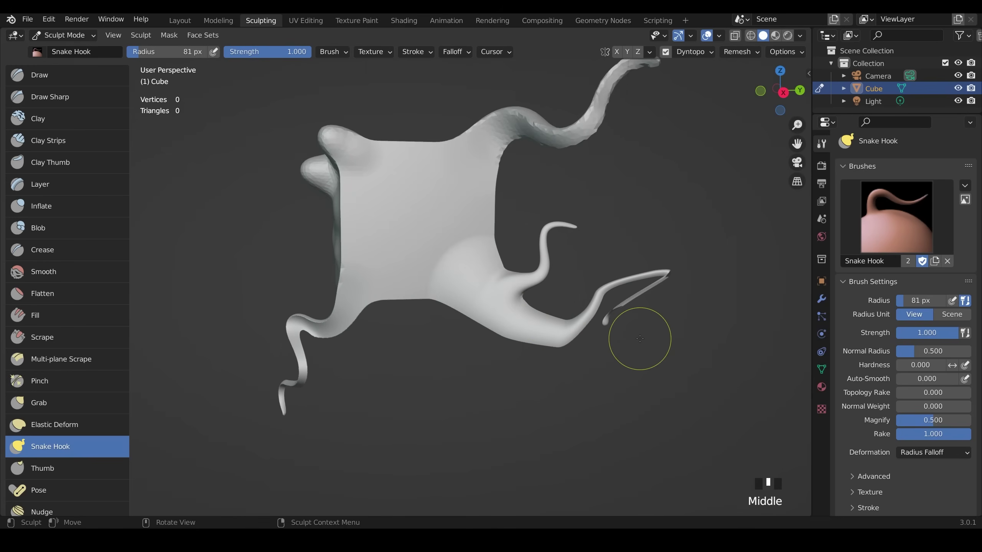
{"action": "middle_click_drag", "start_coordinate": [639, 339], "coordinate": [561, 313], "text": "shift"}
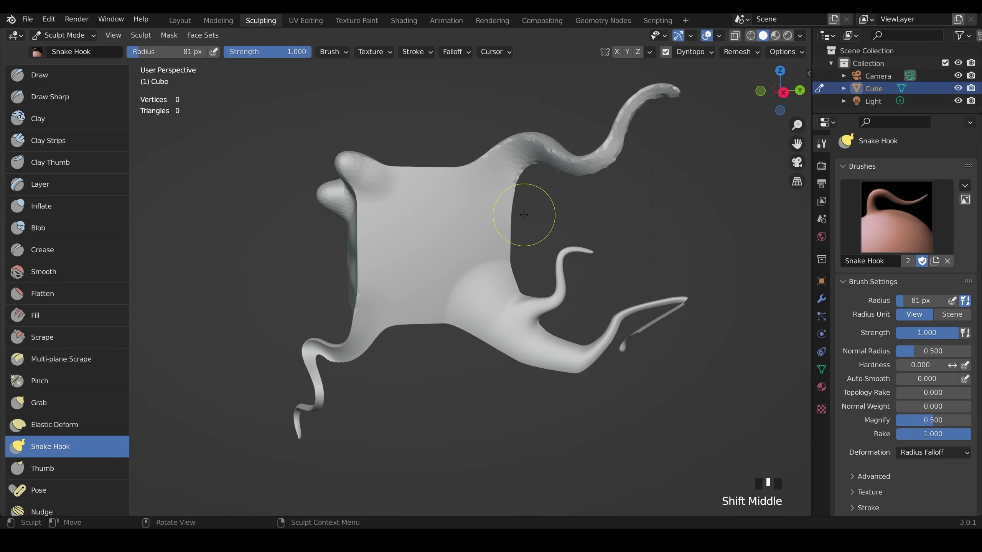
{"action": "mouse_move", "coordinate": [524, 214]}
{"action": "middle_mouse_down"}
{"action": "mouse_move", "coordinate": [467, 191]}
{"action": "mouse_move", "coordinate": [373, 208]}
{"action": "middle_mouse_up"}
{"action": "mouse_move", "coordinate": [372, 209]}
{"action": "left_mouse_down"}
{"action": "mouse_move", "coordinate": [356, 187]}
{"action": "mouse_move", "coordinate": [329, 181]}
{"action": "mouse_move", "coordinate": [284, 199]}
{"action": "left_mouse_up"}
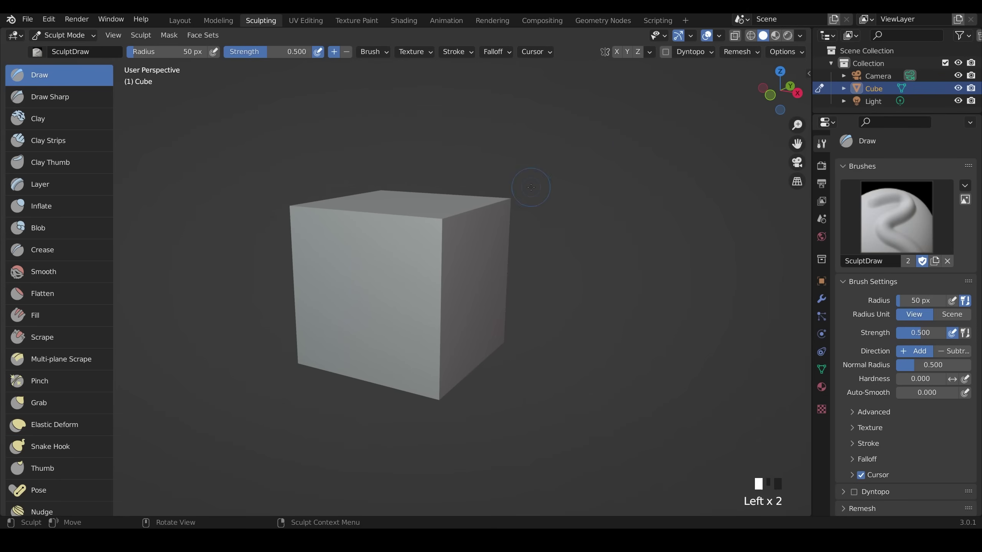
Step: Set a 0.103 m voxel size with Shift+R and voxel-remesh the cube with Ctrl+R
{"action": "mouse_move", "coordinate": [285, 224]}
{"action": "left_mouse_down"}
{"action": "mouse_move", "coordinate": [291, 293]}
{"action": "mouse_move", "coordinate": [301, 202]}
{"action": "left_mouse_up"}
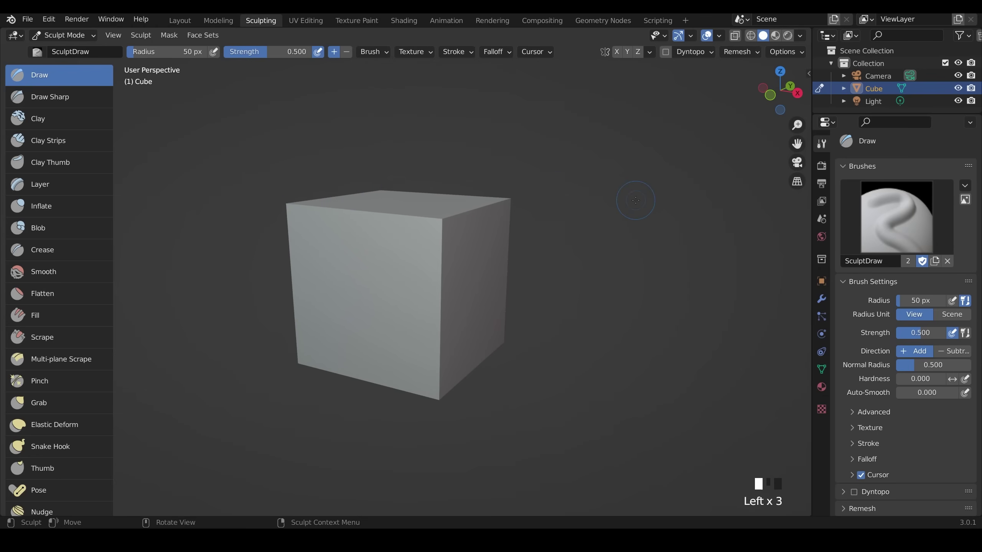
{"action": "key", "text": "ctrl+z"}
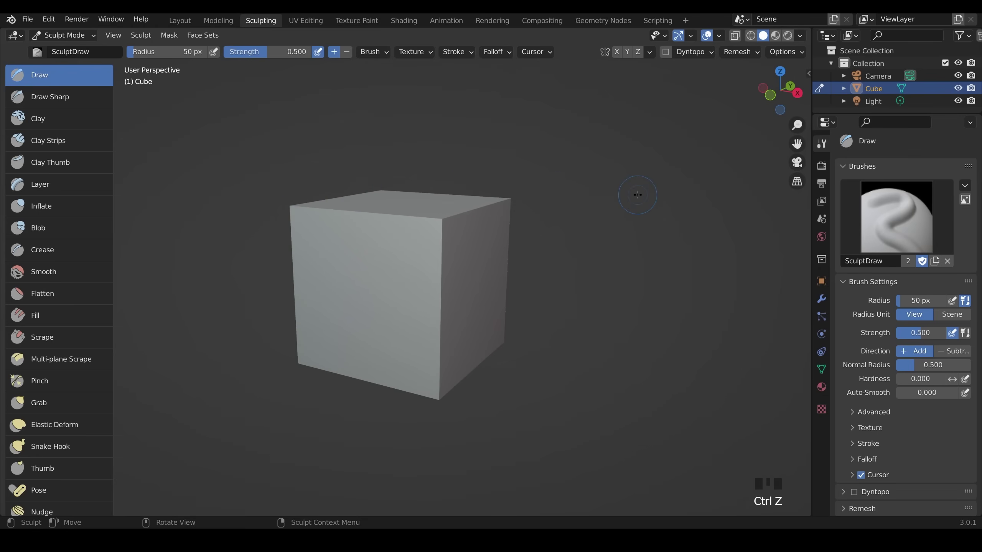
{"action": "left_click", "coordinate": [744, 55]}
{"action": "key", "text": "shift+r"}
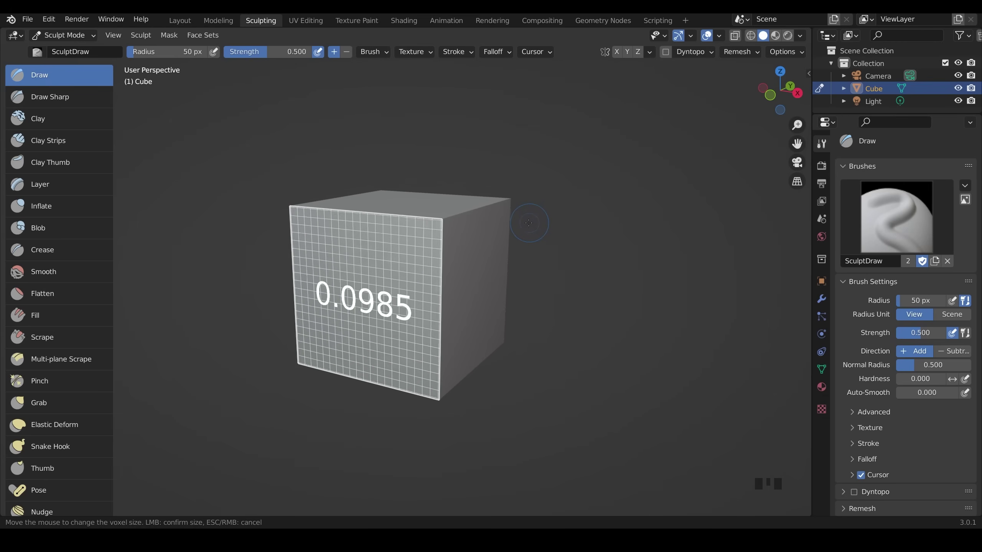
{"action": "left_click", "coordinate": [552, 220]}
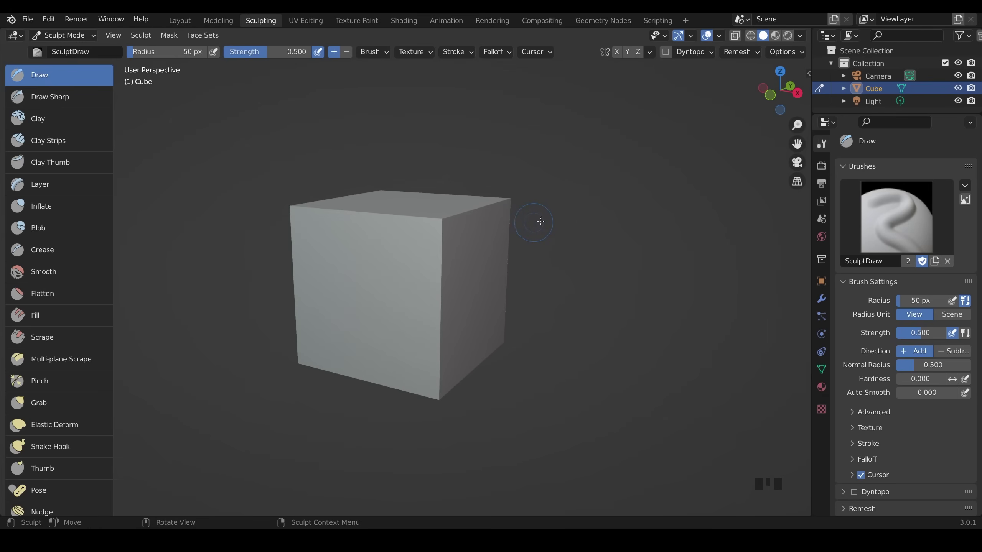
{"action": "key", "text": "ctrl"}
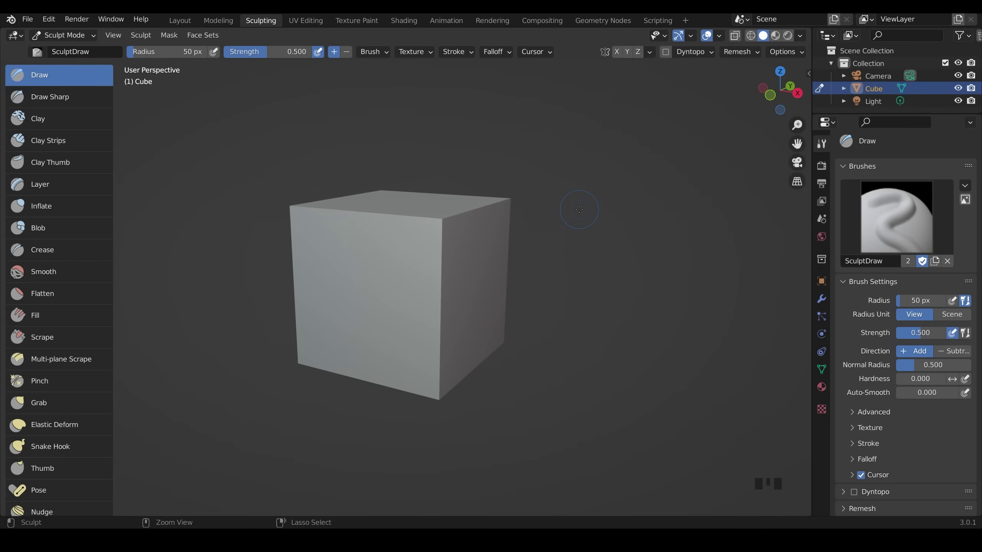
{"action": "key", "text": "ctrl+r"}
{"action": "left_click", "coordinate": [736, 55]}
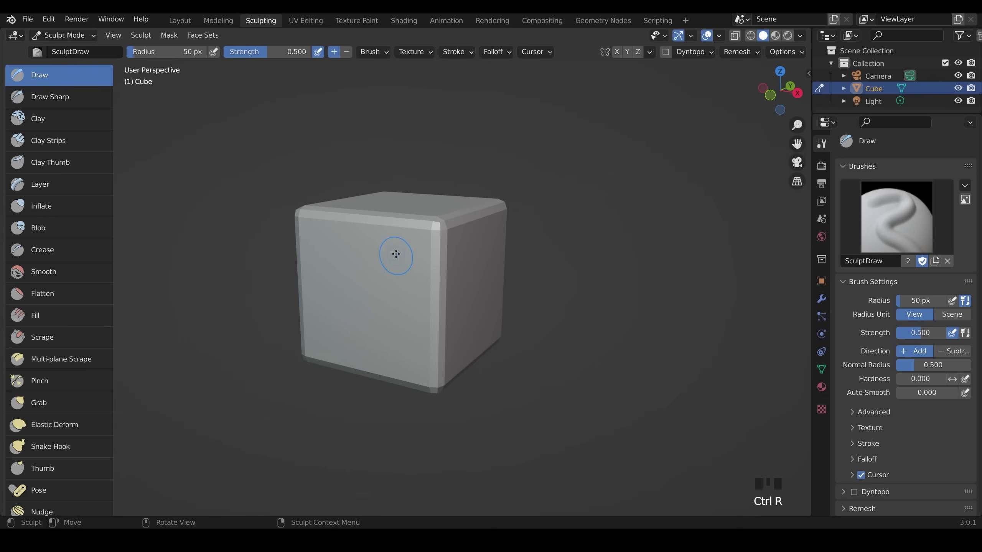
Step: Sculpt an S-shaped stroke on the front face and turn on the Statistics overlay
{"action": "mouse_move", "coordinate": [424, 239]}
{"action": "left_mouse_down"}
{"action": "mouse_move", "coordinate": [383, 270]}
{"action": "mouse_move", "coordinate": [416, 315]}
{"action": "mouse_move", "coordinate": [326, 282]}
{"action": "mouse_move", "coordinate": [335, 346]}
{"action": "left_mouse_up"}
{"action": "left_click", "coordinate": [718, 36]}
{"action": "left_click", "coordinate": [643, 139]}
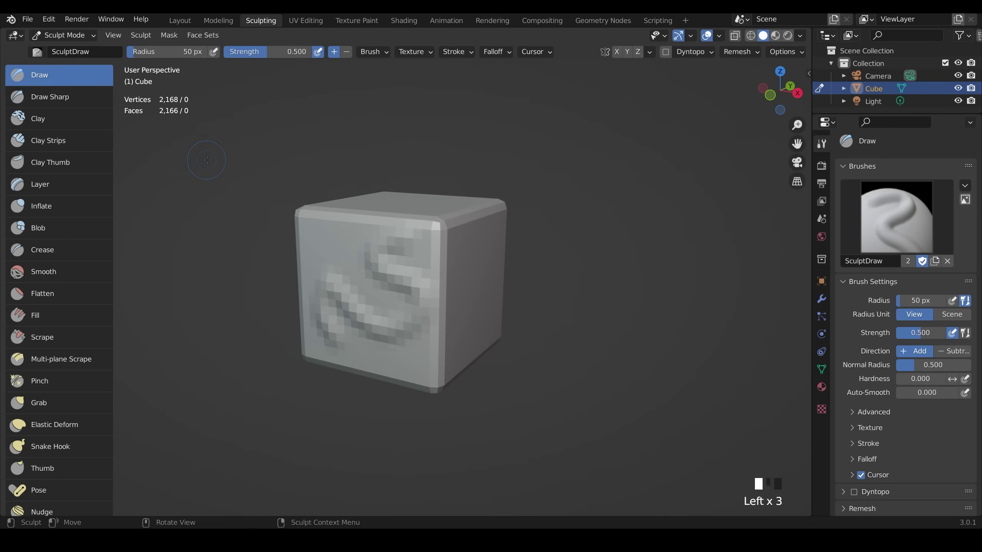
Step: Inspect the remeshed wireframe (2,168 vertices, 2,166 faces) in Edit Mode, then return to sculpting
{"action": "key", "text": "Tab"}
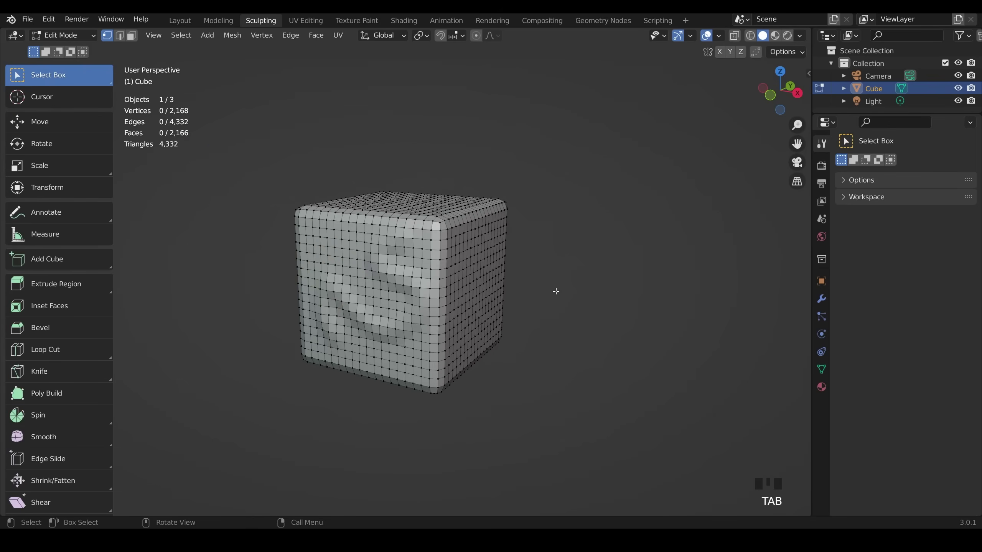
{"action": "mouse_move", "coordinate": [550, 300]}
{"action": "middle_mouse_down"}
{"action": "mouse_move", "coordinate": [545, 289]}
{"action": "mouse_move", "coordinate": [461, 273]}
{"action": "mouse_move", "coordinate": [383, 358]}
{"action": "mouse_move", "coordinate": [514, 325]}
{"action": "mouse_move", "coordinate": [538, 307]}
{"action": "middle_mouse_up"}
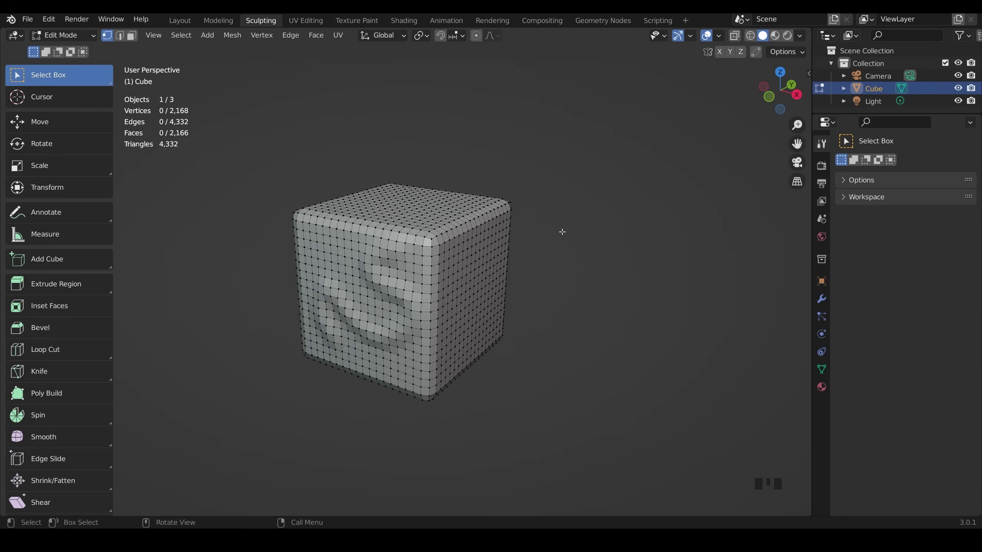
{"action": "key", "text": "Tab"}
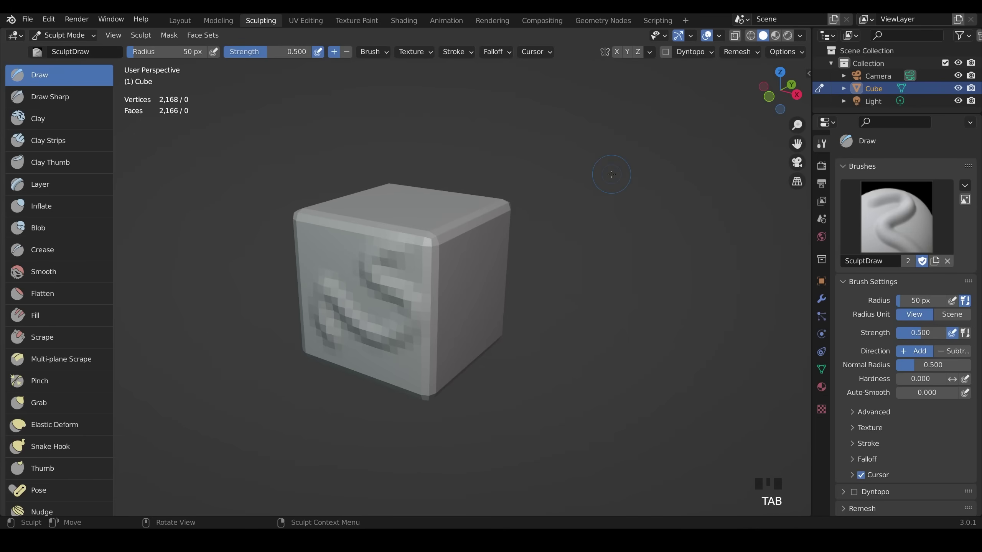
Step: Shrink the voxel size and remesh the cube finer, to 77,838 vertices
{"action": "key", "text": "shift+r"}
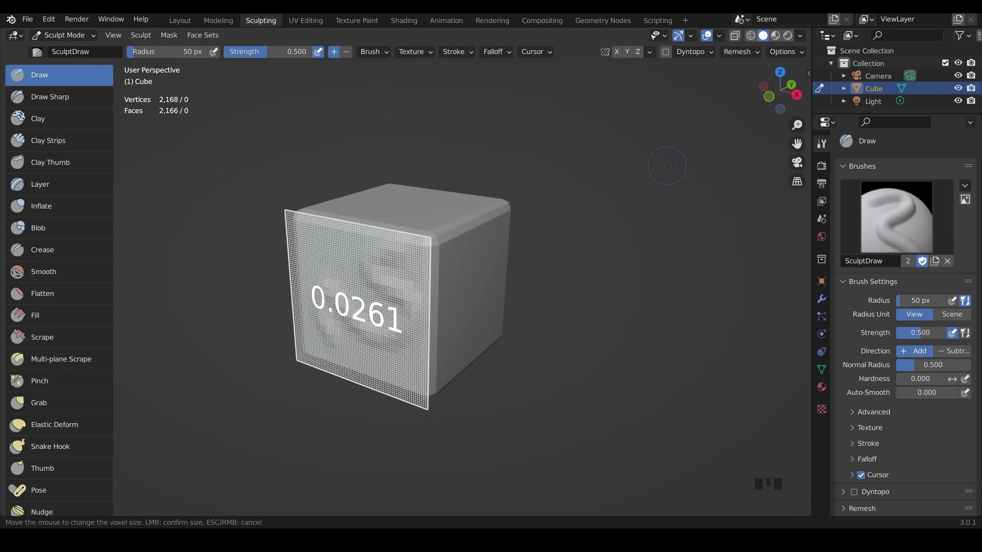
{"action": "left_click", "coordinate": [417, 291]}
{"action": "key", "text": "ctrl+r"}
Step: Sculpt a second S-shaped stroke on the cube's front face
{"action": "scroll", "coordinate": [418, 290], "scroll_direction": "up", "scroll_amount": 2}
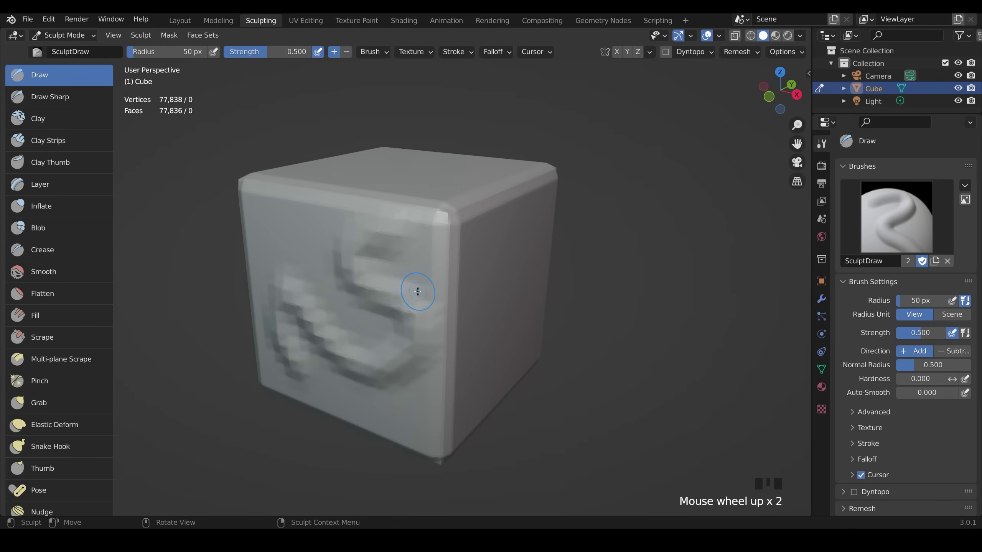
{"action": "mouse_move", "coordinate": [418, 291]}
{"action": "left_mouse_down"}
{"action": "mouse_move", "coordinate": [429, 276]}
{"action": "mouse_move", "coordinate": [382, 359]}
{"action": "mouse_move", "coordinate": [294, 336]}
{"action": "mouse_move", "coordinate": [347, 228]}
{"action": "left_mouse_up"}
{"action": "middle_click_drag", "start_coordinate": [384, 319], "coordinate": [405, 321]}
{"action": "scroll", "coordinate": [408, 319], "scroll_direction": "up", "scroll_amount": 2}
{"action": "middle_click_drag", "start_coordinate": [507, 320], "coordinate": [488, 315]}
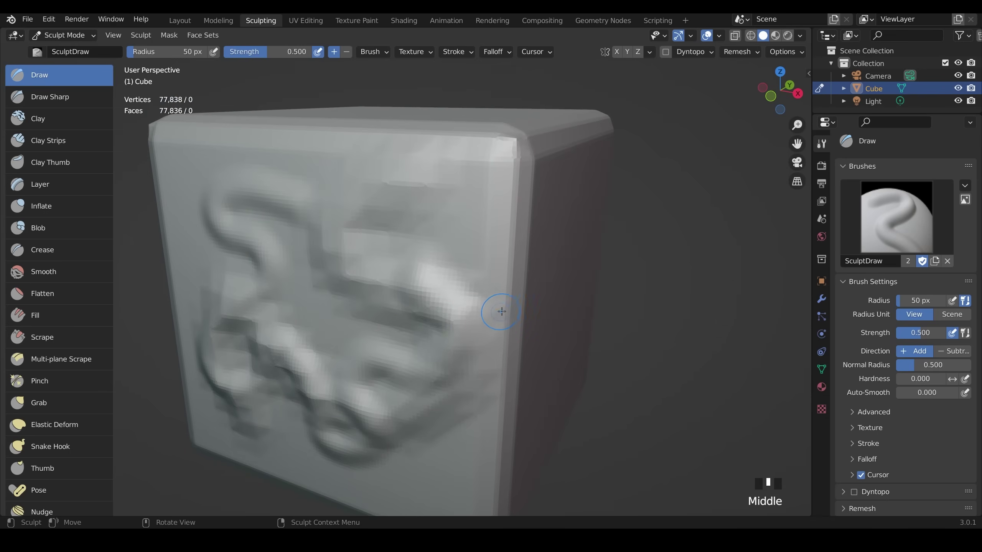
Step: Set the remesh voxel size to 0.001 m
{"action": "left_click", "coordinate": [753, 51]}
{"action": "left_click", "coordinate": [751, 76]}
{"action": "left_click_drag", "start_coordinate": [741, 76], "coordinate": [785, 72]}
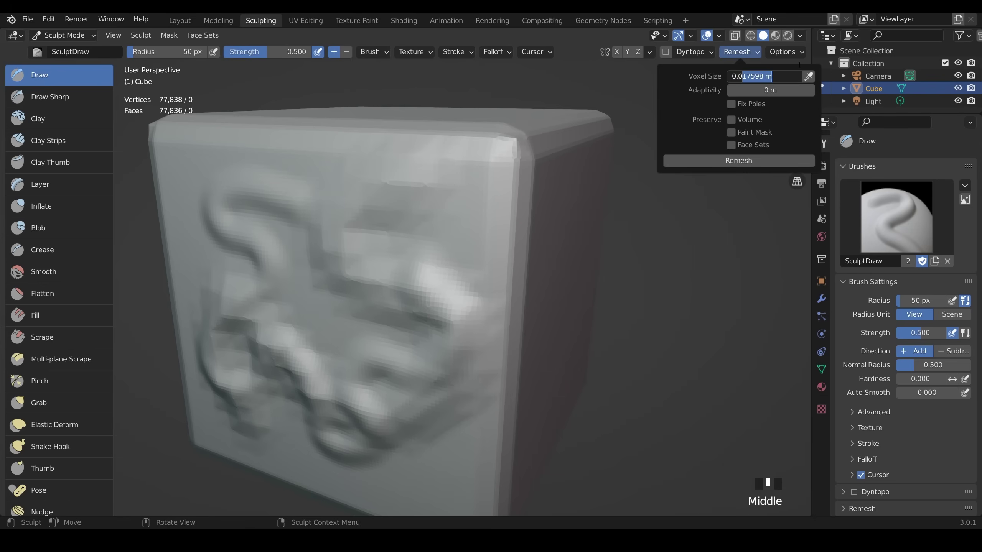
{"action": "type", "text": "01"}
{"action": "key", "text": "Return"}
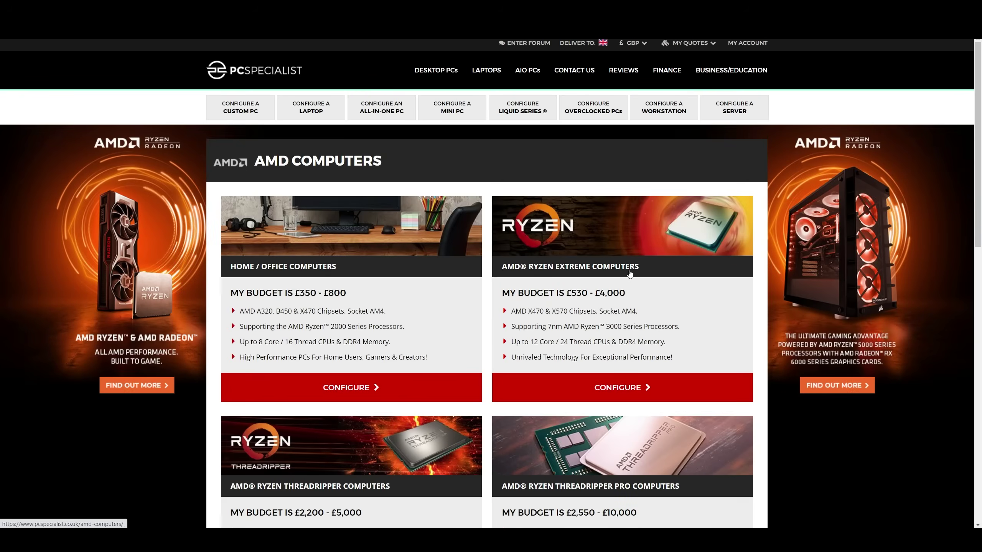
Step: Open the Configure page for the AMD Ryzen Extreme computer
{"action": "left_click", "coordinate": [629, 274]}
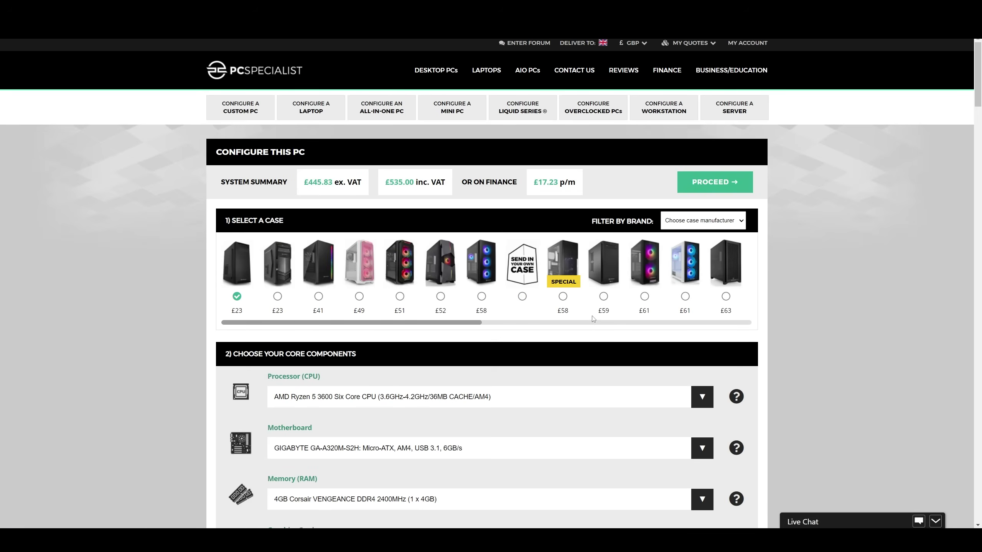
Step: Choose the £58 SPECIAL case, Ryzen 9 5950X processor and ASUS CROSSHAIR VIII HERO WIFI motherboard
{"action": "left_click", "coordinate": [564, 297]}
{"action": "scroll", "coordinate": [658, 381], "scroll_direction": "down", "scroll_amount": 3}
{"action": "left_click", "coordinate": [702, 260]}
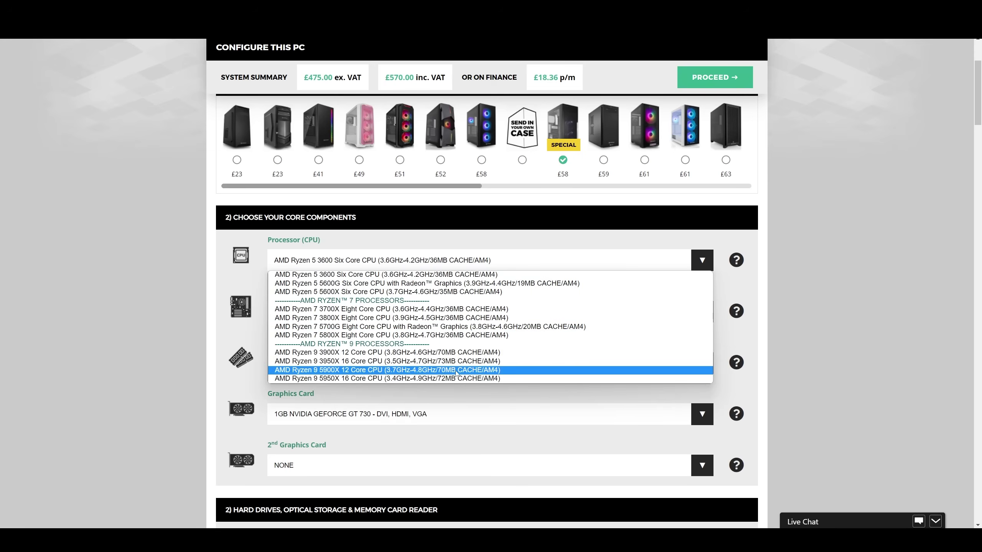
{"action": "left_click", "coordinate": [433, 379]}
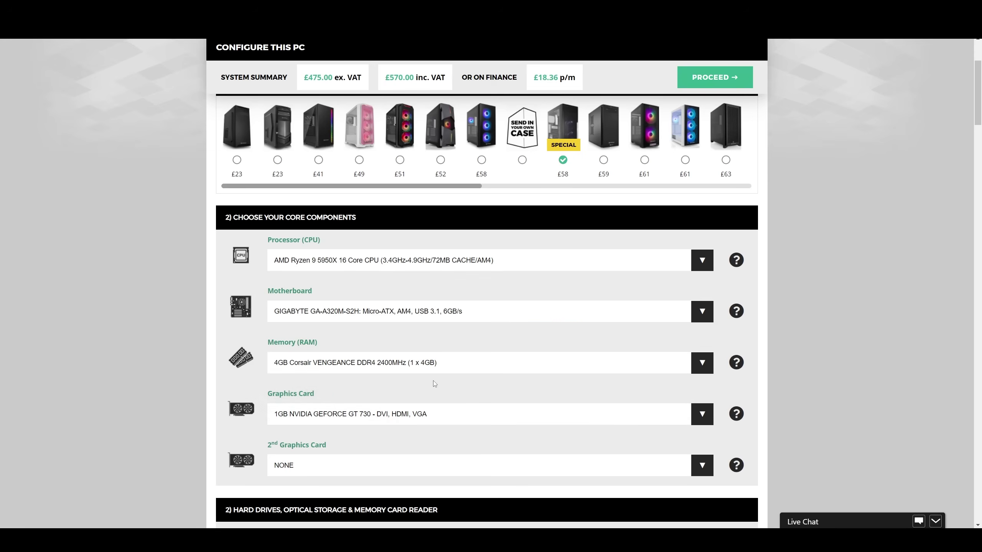
{"action": "left_click", "coordinate": [677, 322]}
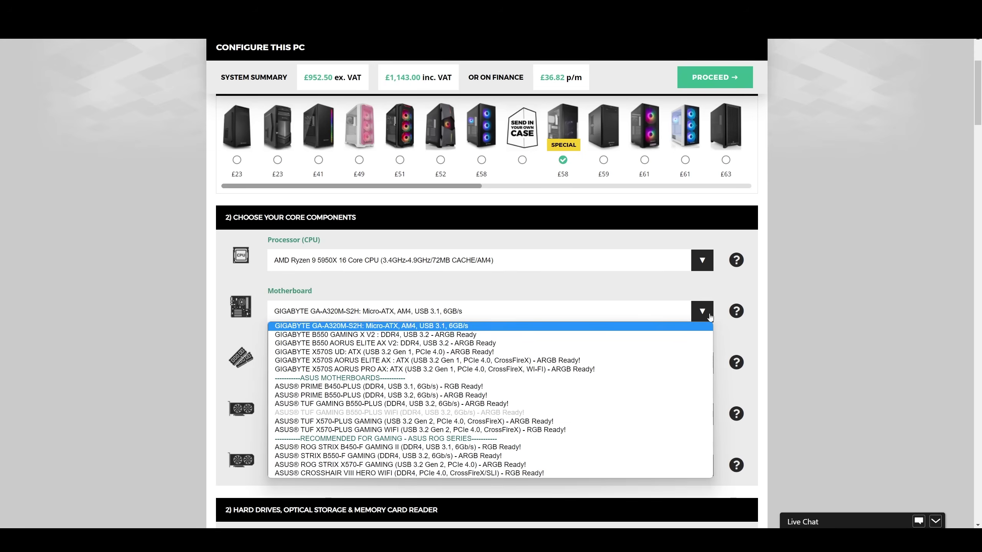
{"action": "left_click", "coordinate": [486, 473]}
Step: Set memory to 128GB Corsair VENGEANCE DDR4 3000MHz and graphics to 24GB NVIDIA GeForce RTX 3090
{"action": "left_click", "coordinate": [479, 373]}
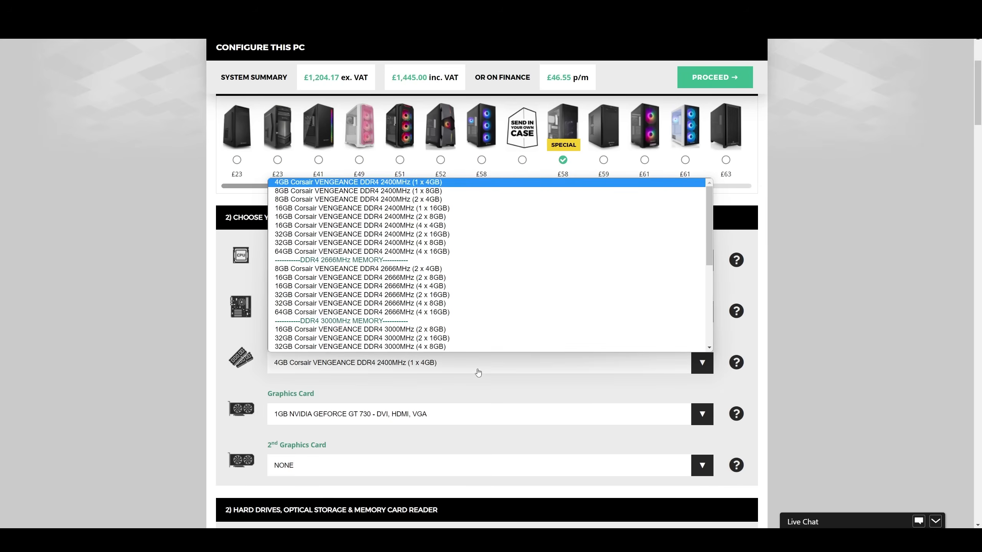
{"action": "scroll", "coordinate": [464, 340], "scroll_direction": "down", "scroll_amount": 3}
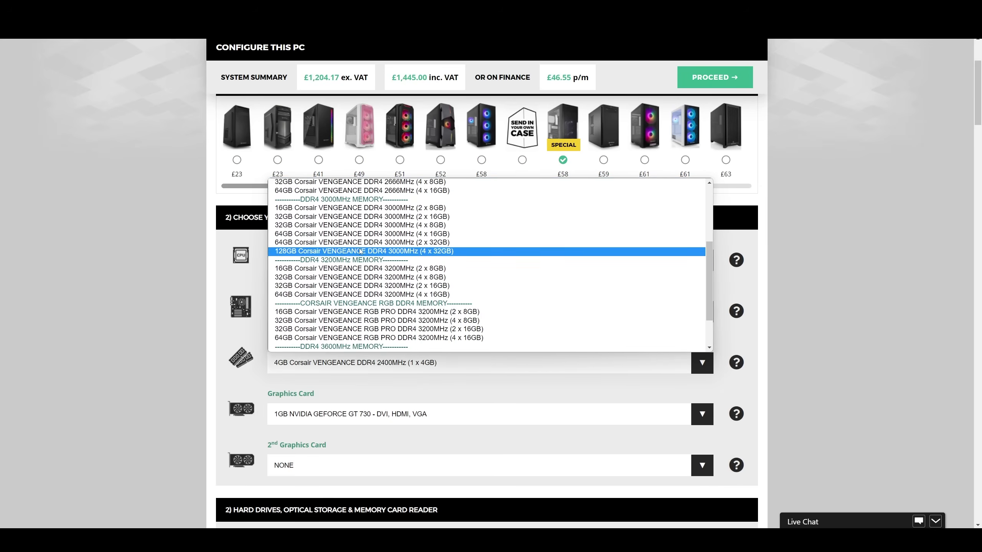
{"action": "left_click", "coordinate": [360, 251]}
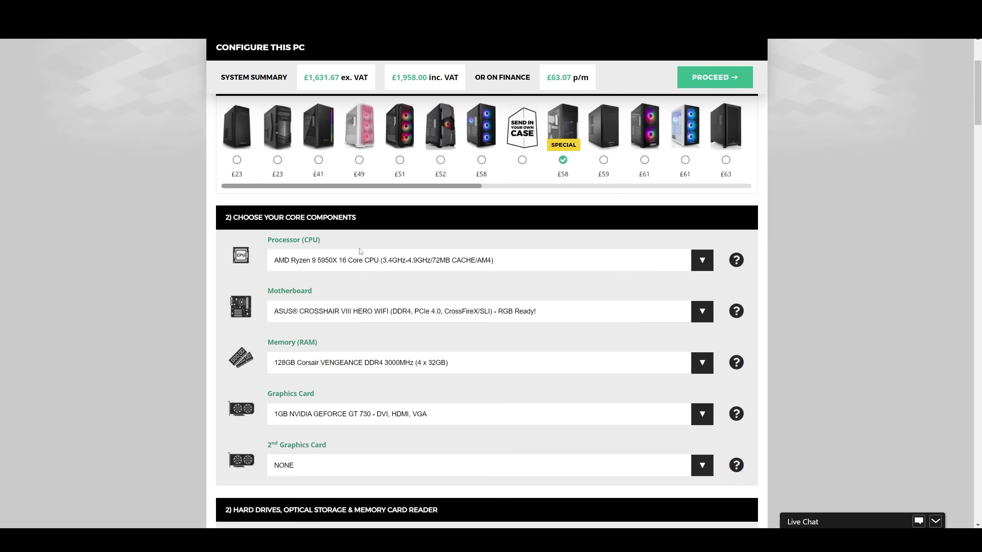
{"action": "left_click", "coordinate": [354, 370]}
{"action": "scroll", "coordinate": [352, 331], "scroll_direction": "down", "scroll_amount": 4}
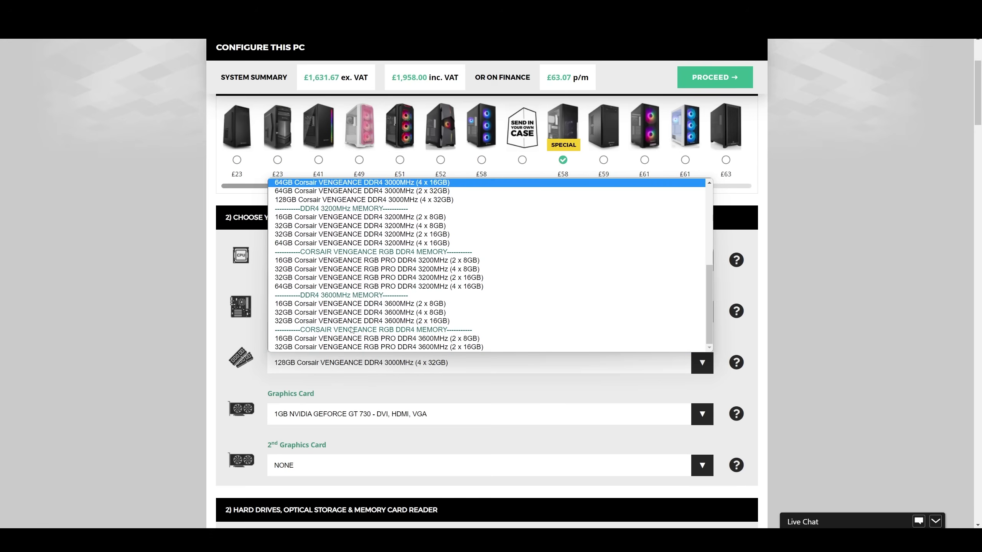
{"action": "scroll", "coordinate": [358, 367], "scroll_direction": "down", "scroll_amount": 1}
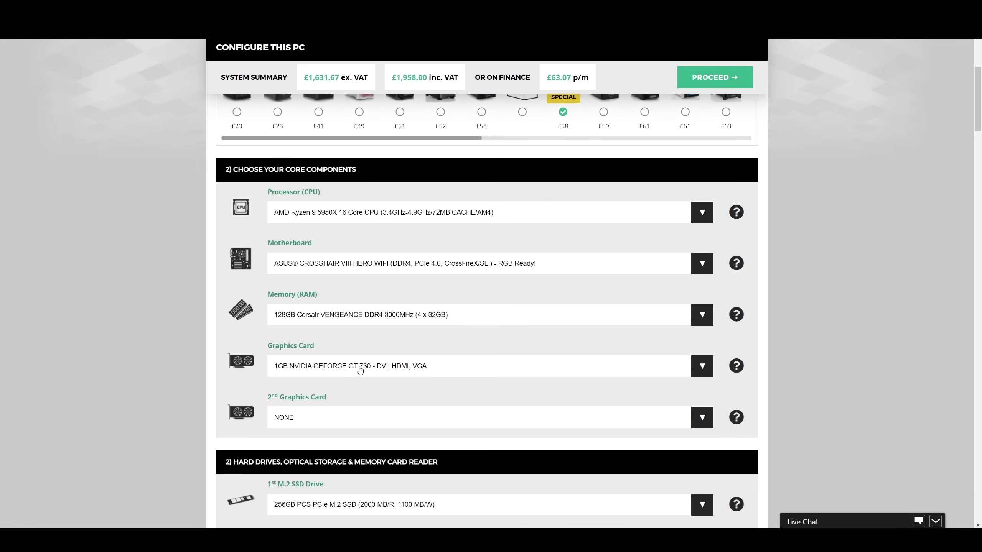
{"action": "left_click", "coordinate": [359, 367]}
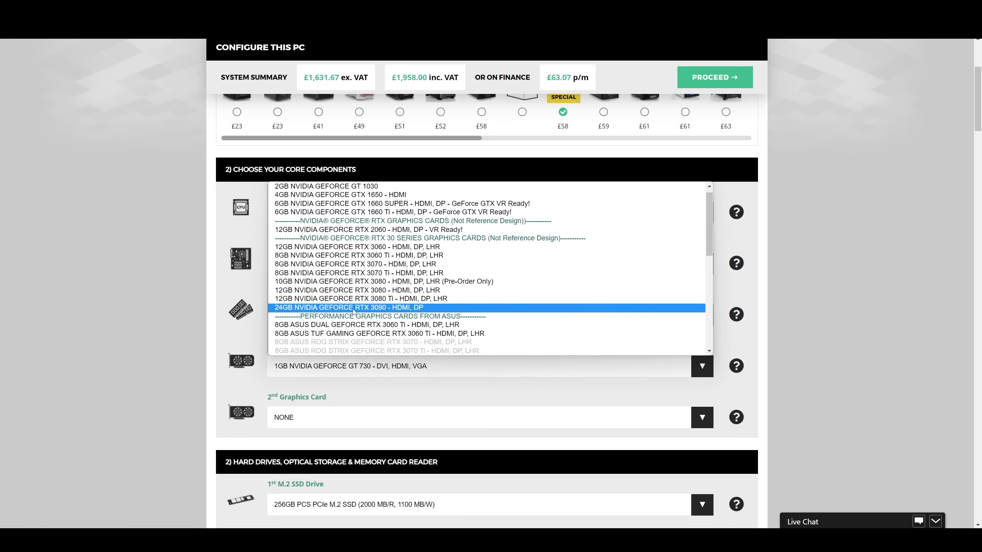
{"action": "left_click", "coordinate": [353, 314]}
{"action": "scroll", "coordinate": [386, 351], "scroll_direction": "down", "scroll_amount": 4}
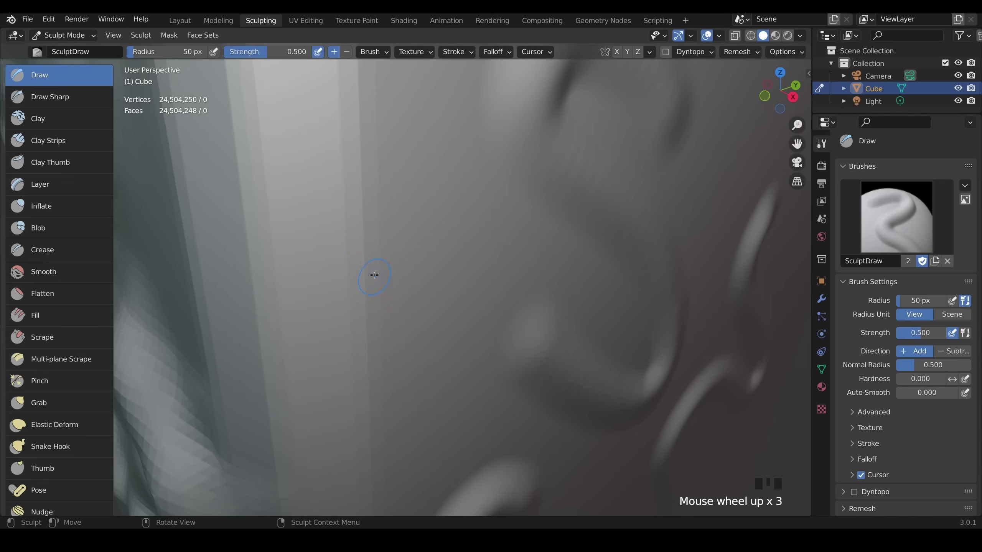
Step: Sculpt an S-shaped ridge, a hook-shaped ridge and another curving ridge on the cube face
{"action": "mouse_move", "coordinate": [365, 234]}
{"action": "left_mouse_down"}
{"action": "mouse_move", "coordinate": [342, 259]}
{"action": "mouse_move", "coordinate": [391, 288]}
{"action": "mouse_move", "coordinate": [394, 320]}
{"action": "mouse_move", "coordinate": [356, 331]}
{"action": "left_mouse_up"}
{"action": "scroll", "coordinate": [392, 287], "scroll_direction": "up", "scroll_amount": 2}
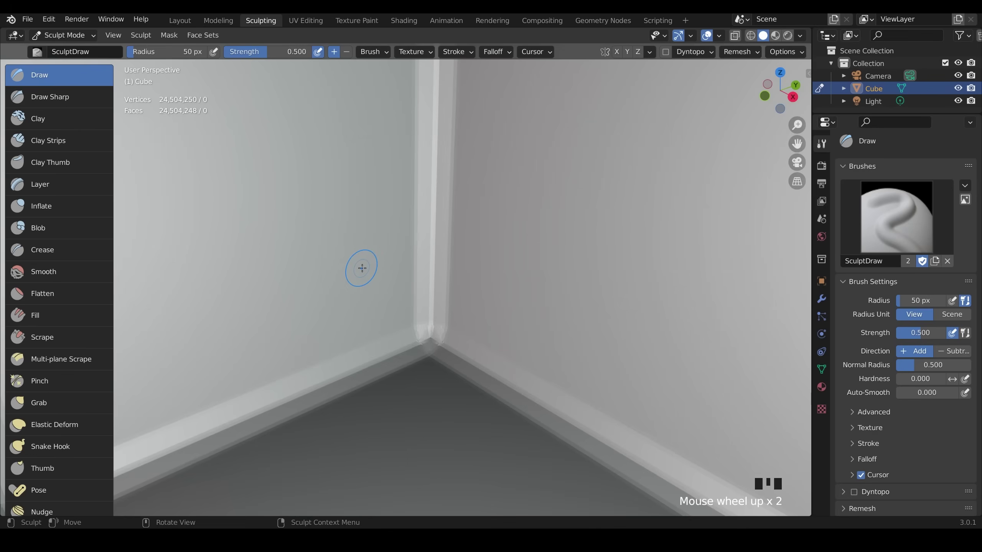
{"action": "scroll", "coordinate": [381, 262], "scroll_direction": "down", "scroll_amount": 1}
{"action": "middle_click_drag", "start_coordinate": [381, 262], "coordinate": [357, 285], "text": "shift"}
{"action": "middle_click", "coordinate": [358, 296], "text": "alt"}
{"action": "scroll", "coordinate": [358, 296], "scroll_direction": "down", "scroll_amount": 5}
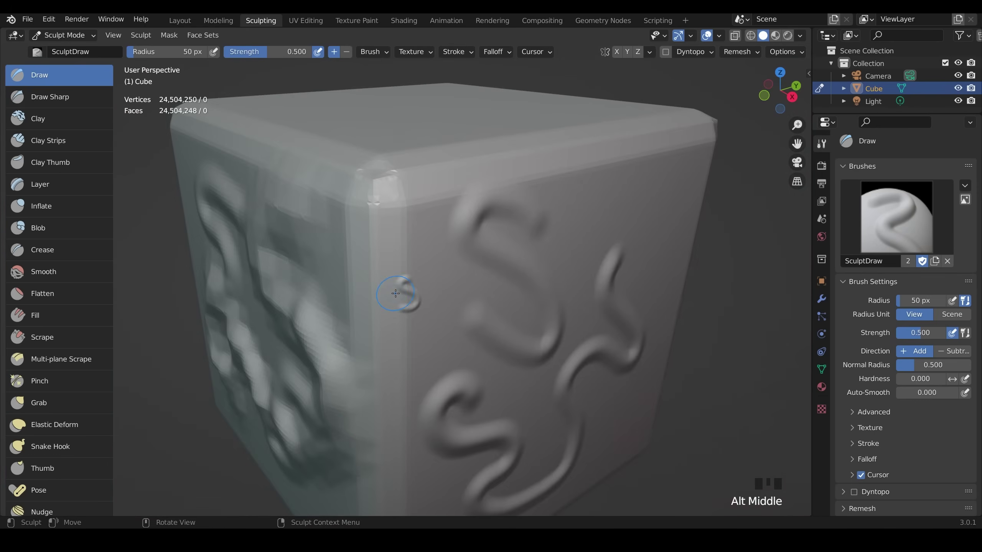
{"action": "scroll", "coordinate": [394, 286], "scroll_direction": "up", "scroll_amount": 14}
{"action": "mouse_move", "coordinate": [401, 295]}
{"action": "middle_mouse_down"}
{"action": "mouse_move", "coordinate": [386, 287]}
{"action": "mouse_move", "coordinate": [389, 274]}
{"action": "middle_mouse_up"}
{"action": "mouse_move", "coordinate": [390, 274]}
{"action": "left_mouse_down"}
{"action": "mouse_move", "coordinate": [382, 241]}
{"action": "mouse_move", "coordinate": [452, 181]}
{"action": "left_mouse_up"}
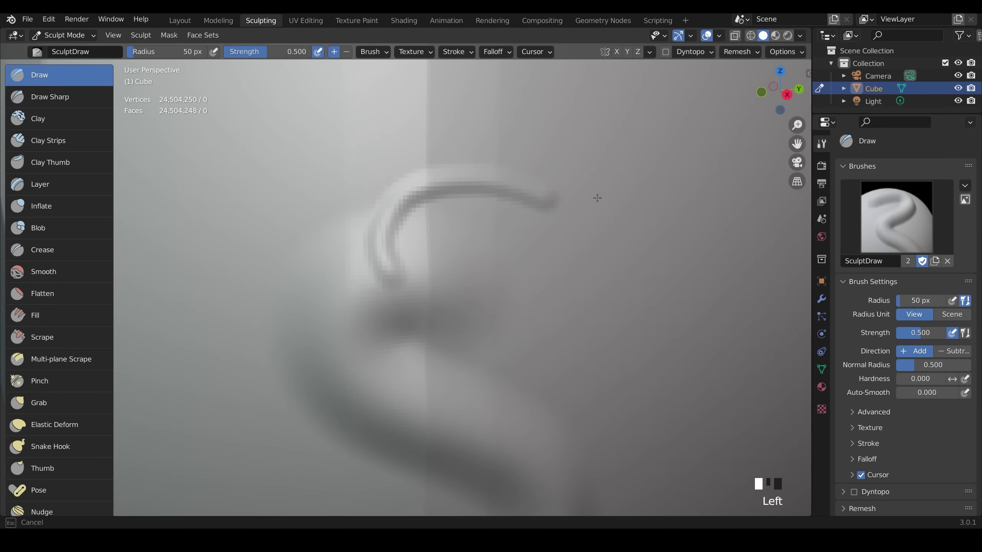
{"action": "mouse_move", "coordinate": [619, 194]}
{"action": "left_mouse_down"}
{"action": "mouse_move", "coordinate": [634, 95]}
{"action": "mouse_move", "coordinate": [333, 142]}
{"action": "mouse_move", "coordinate": [329, 163]}
{"action": "left_mouse_up"}
{"action": "middle_click_drag", "start_coordinate": [329, 163], "coordinate": [556, 314], "text": "shift"}
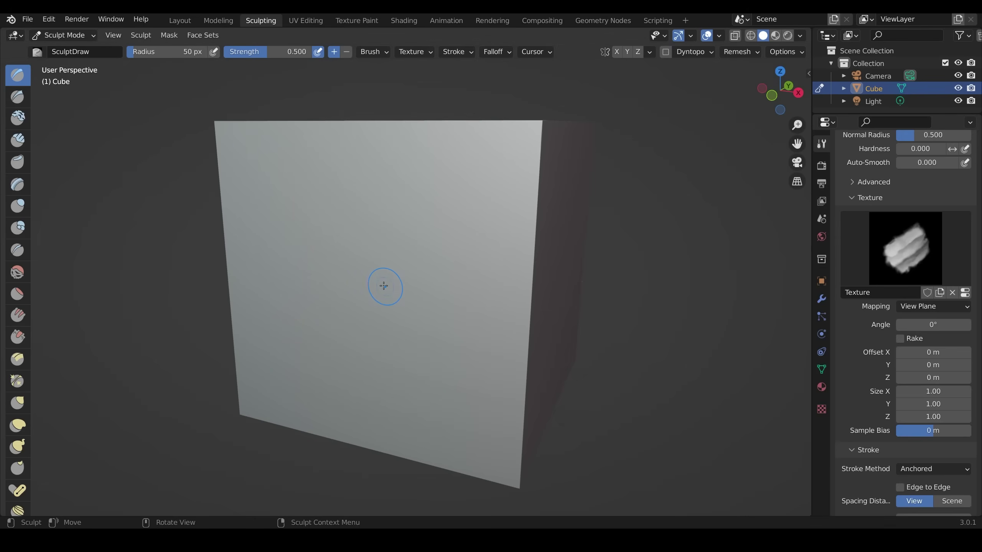
Step: Stamp the circular industrial texture pattern several times onto the flat cube face
{"action": "left_click_drag", "start_coordinate": [381, 285], "coordinate": [529, 324]}
{"action": "middle_click_drag", "start_coordinate": [529, 322], "coordinate": [480, 346]}
{"action": "left_click_drag", "start_coordinate": [329, 369], "coordinate": [234, 448]}
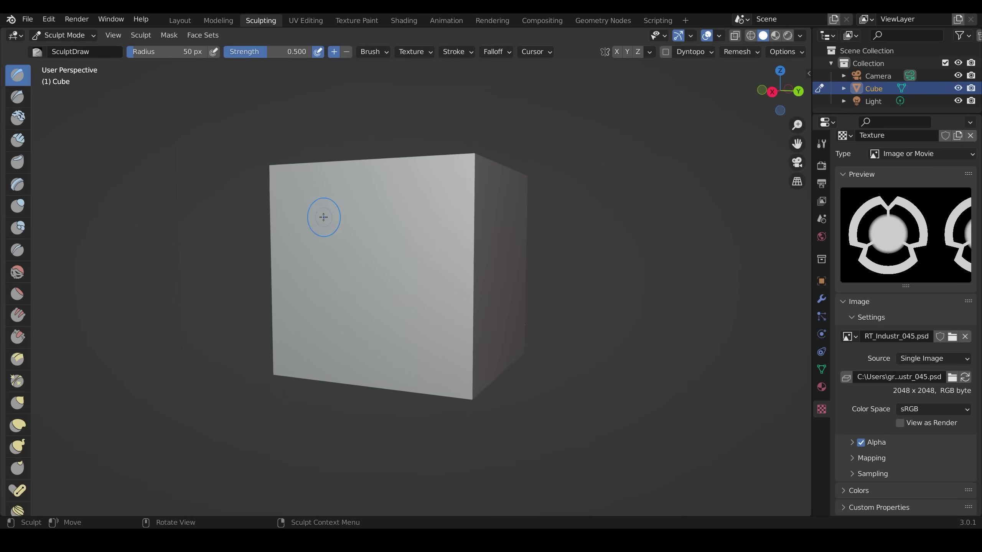
{"action": "left_click_drag", "start_coordinate": [324, 217], "coordinate": [351, 254]}
{"action": "middle_click_drag", "start_coordinate": [388, 270], "coordinate": [381, 272]}
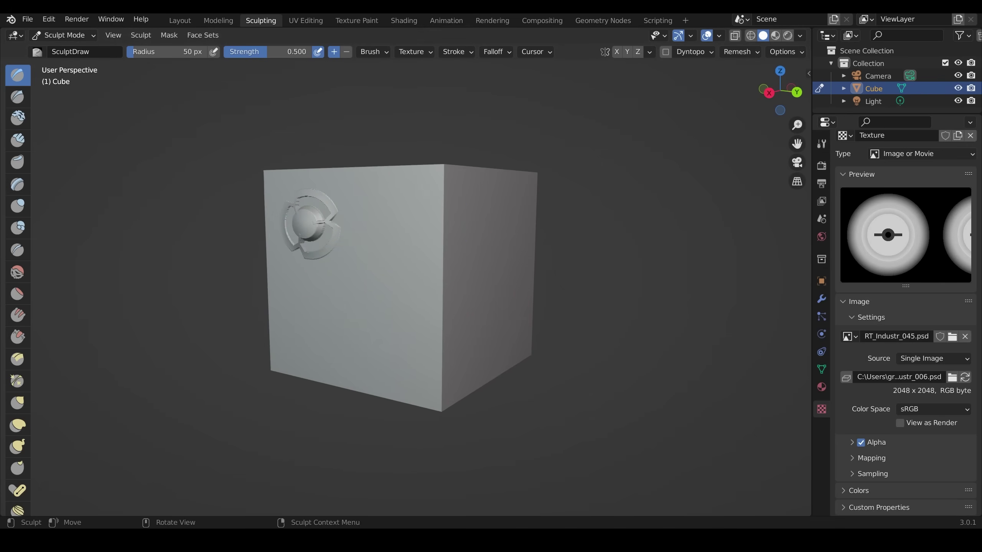
{"action": "left_click_drag", "start_coordinate": [385, 286], "coordinate": [423, 347]}
{"action": "middle_click_drag", "start_coordinate": [423, 346], "coordinate": [332, 323]}
{"action": "left_click_drag", "start_coordinate": [333, 323], "coordinate": [355, 362]}
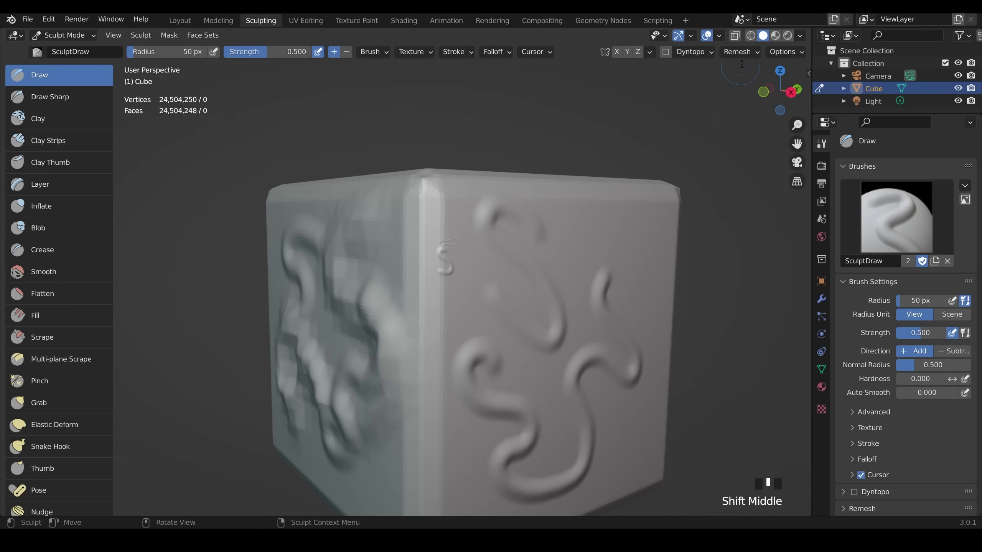
Step: Enter 0.01 m as the voxel size and remesh the cube down to 249,434 vertices
{"action": "left_click", "coordinate": [746, 55]}
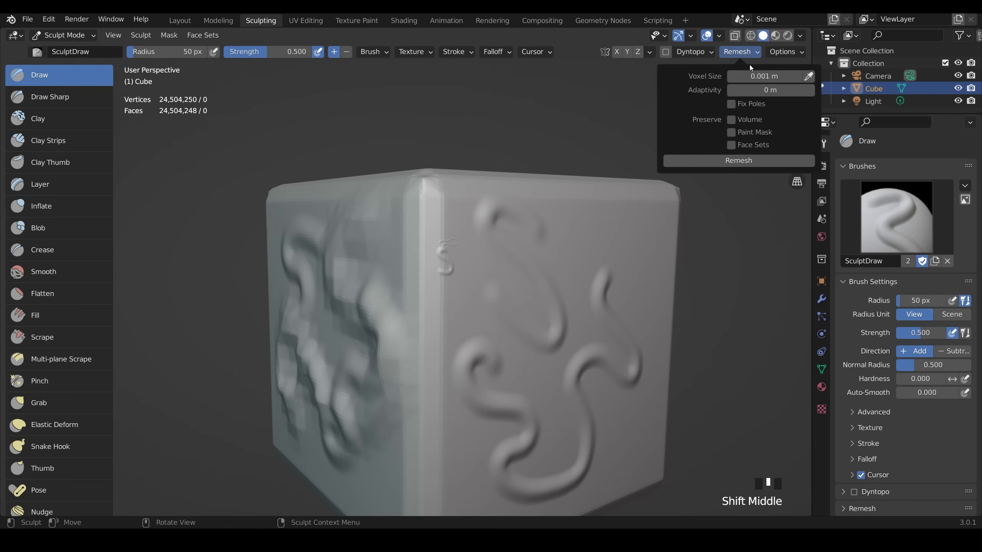
{"action": "left_click", "coordinate": [752, 76]}
{"action": "type", "text": "1"}
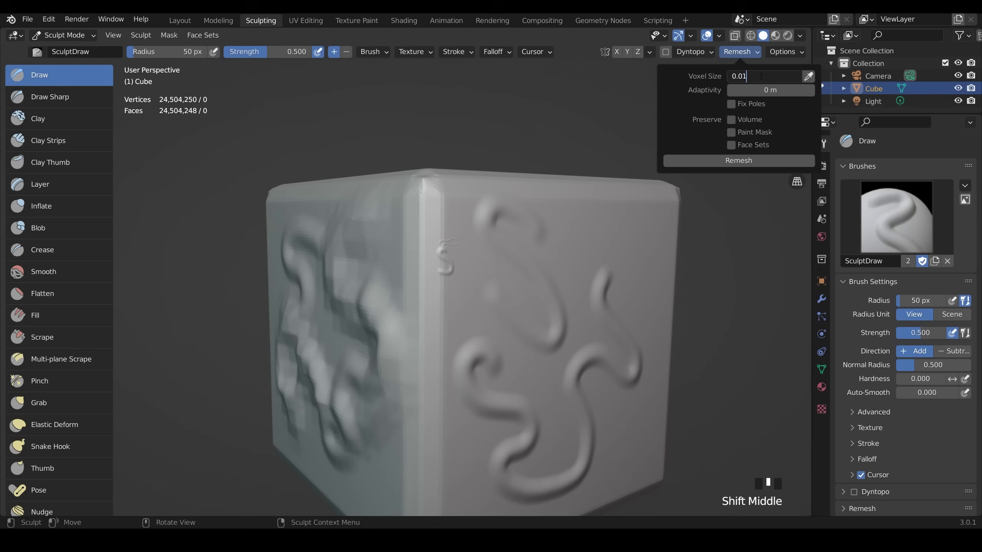
{"action": "left_click", "coordinate": [735, 164]}
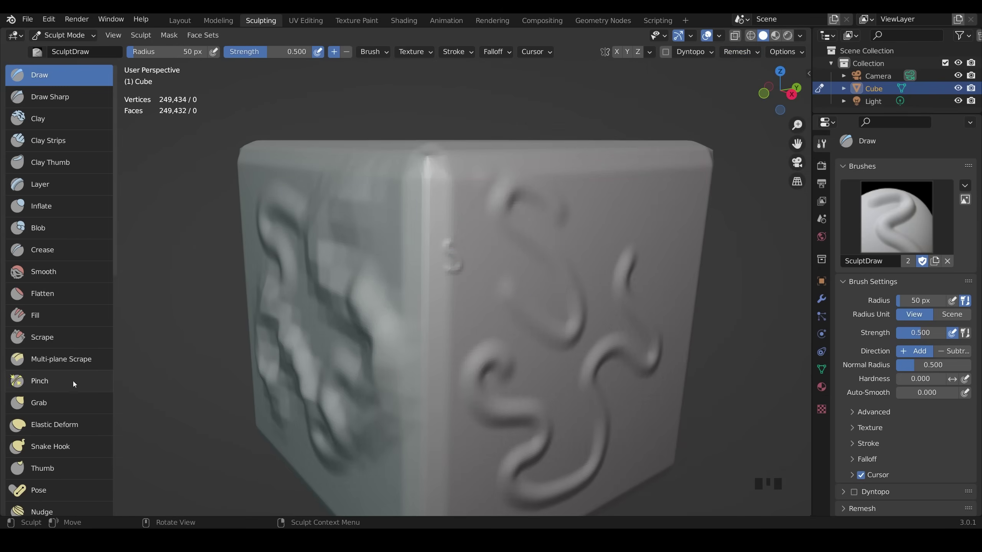
Step: Use the Snake Hook brush at 173 px radius to pull the cube's top-right corner into a tail
{"action": "left_click", "coordinate": [66, 450]}
{"action": "scroll", "coordinate": [635, 219], "scroll_direction": "down", "scroll_amount": 3}
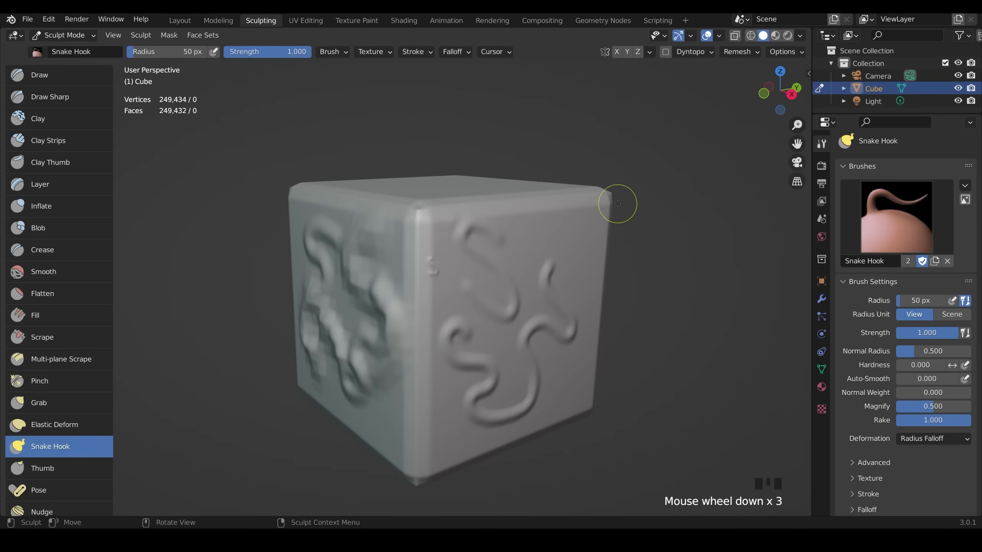
{"action": "key", "text": "f"}
{"action": "left_click", "coordinate": [650, 209]}
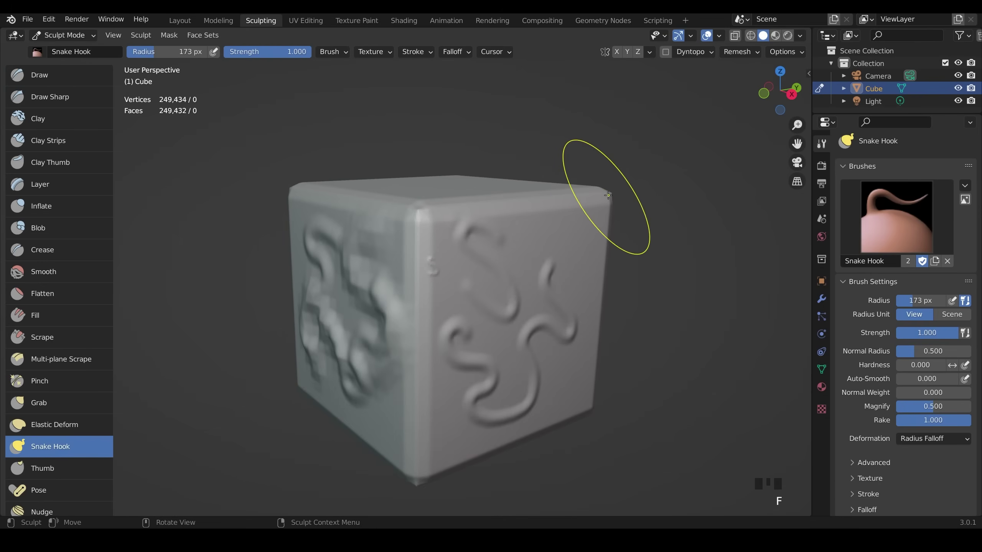
{"action": "mouse_move", "coordinate": [609, 196]}
{"action": "left_mouse_down"}
{"action": "mouse_move", "coordinate": [630, 180]}
{"action": "mouse_move", "coordinate": [663, 202]}
{"action": "mouse_move", "coordinate": [684, 198]}
{"action": "mouse_move", "coordinate": [683, 116]}
{"action": "mouse_move", "coordinate": [703, 115]}
{"action": "mouse_move", "coordinate": [744, 151]}
{"action": "mouse_move", "coordinate": [763, 149]}
{"action": "mouse_move", "coordinate": [765, 125]}
{"action": "left_mouse_up"}
{"action": "mouse_move", "coordinate": [695, 190]}
{"action": "middle_mouse_down", "text": "shift"}
{"action": "mouse_move", "coordinate": [580, 193]}
{"action": "mouse_move", "coordinate": [509, 256]}
{"action": "mouse_move", "coordinate": [541, 253]}
{"action": "mouse_move", "coordinate": [484, 251]}
{"action": "mouse_move", "coordinate": [571, 254]}
{"action": "mouse_move", "coordinate": [548, 261]}
{"action": "mouse_move", "coordinate": [519, 234]}
{"action": "middle_mouse_up", "text": "shift"}
{"action": "scroll", "coordinate": [570, 254], "scroll_direction": "up", "scroll_amount": 2}
Step: Inspect the tail's mesh structure in Edit Mode, then return to Sculpt Mode
{"action": "key", "text": "Tab"}
{"action": "mouse_move", "coordinate": [549, 202]}
{"action": "middle_mouse_down"}
{"action": "mouse_move", "coordinate": [592, 282]}
{"action": "mouse_move", "coordinate": [550, 338]}
{"action": "middle_mouse_up"}
{"action": "key", "text": "Tab"}
{"action": "scroll", "coordinate": [586, 284], "scroll_direction": "down", "scroll_amount": 4}
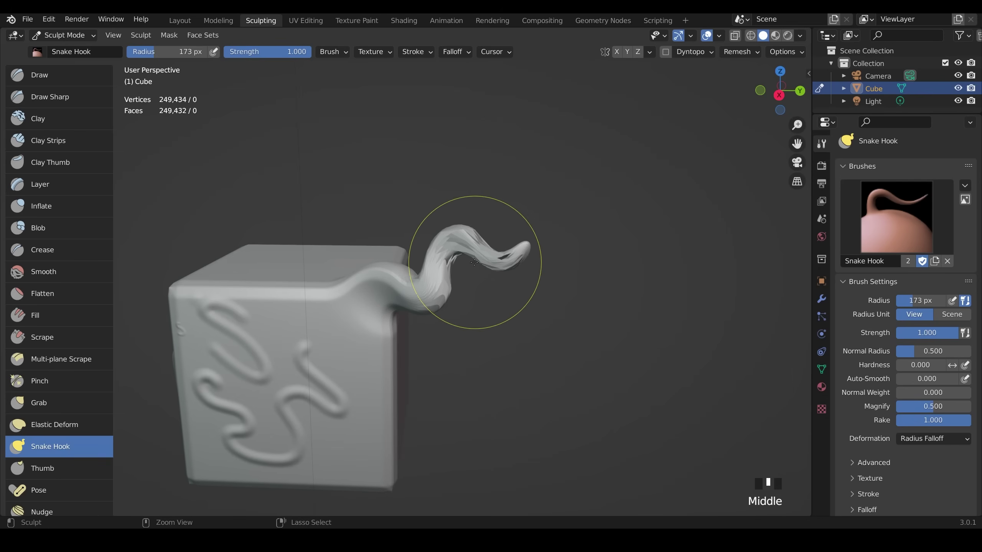
Step: Remesh the stretched geometry and smooth the first sculpted tail
{"action": "key", "text": "ctrl+r"}
{"action": "middle_click_drag", "start_coordinate": [469, 265], "coordinate": [509, 254]}
{"action": "left_click_drag", "start_coordinate": [510, 255], "coordinate": [464, 267], "text": "shift"}
{"action": "middle_click_drag", "start_coordinate": [463, 267], "coordinate": [457, 319]}
{"action": "scroll", "coordinate": [460, 321], "scroll_direction": "up", "scroll_amount": 3}
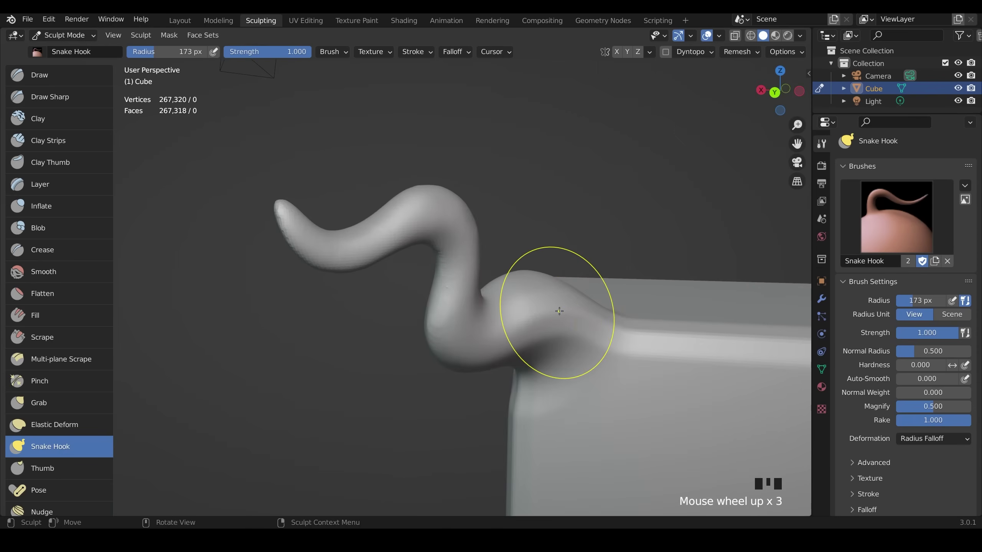
Step: Inspect the remeshed tail in Edit Mode, then pull a second curved tail from the top-left edge
{"action": "key", "text": "Tab"}
{"action": "middle_click_drag", "start_coordinate": [545, 350], "coordinate": [538, 344]}
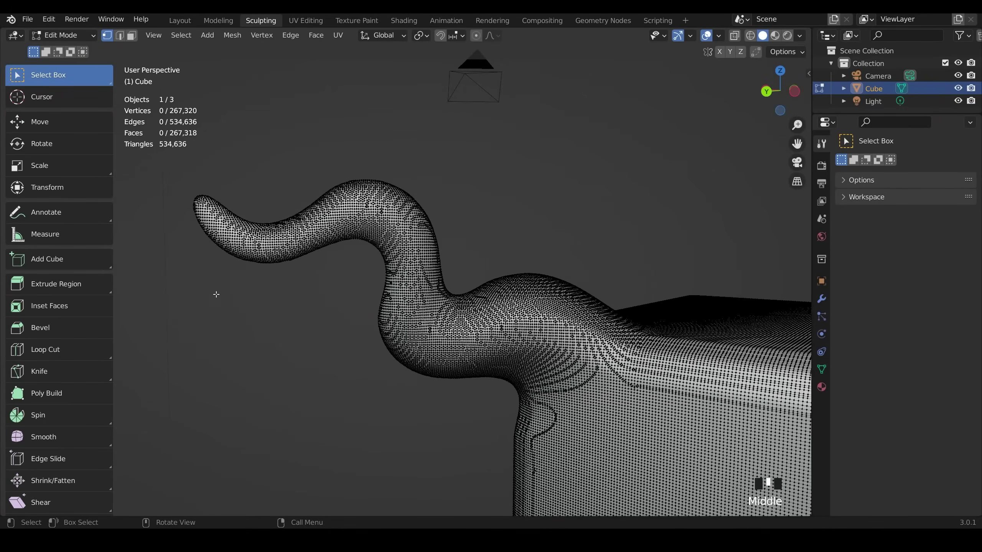
{"action": "middle_click_drag", "start_coordinate": [192, 286], "coordinate": [523, 273]}
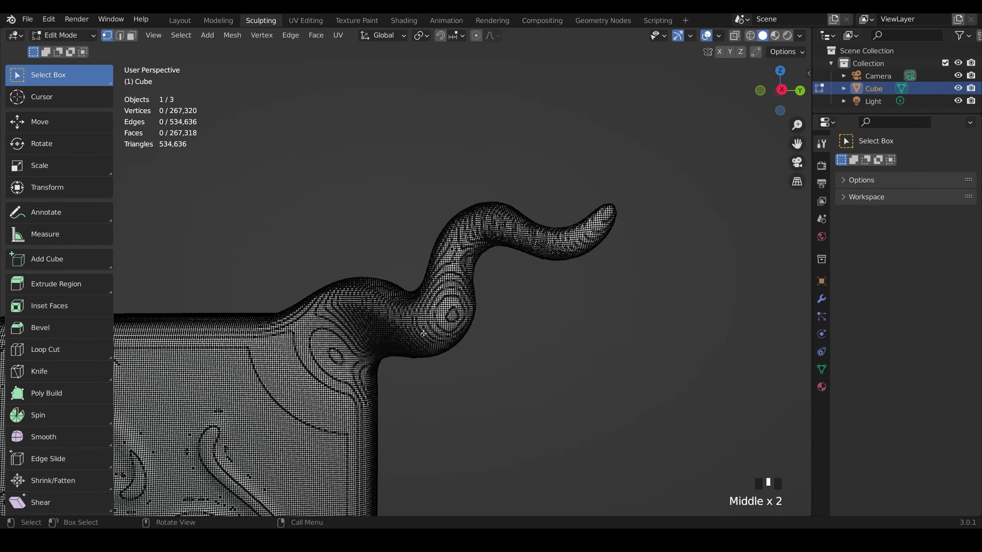
{"action": "scroll", "coordinate": [462, 335], "scroll_direction": "down", "scroll_amount": 5}
{"action": "mouse_move", "coordinate": [467, 339]}
{"action": "middle_mouse_down"}
{"action": "mouse_move", "coordinate": [464, 348]}
{"action": "mouse_move", "coordinate": [576, 348]}
{"action": "mouse_move", "coordinate": [272, 304]}
{"action": "middle_mouse_up"}
{"action": "key", "text": "Tab"}
{"action": "mouse_move", "coordinate": [271, 304]}
{"action": "left_mouse_down"}
{"action": "mouse_move", "coordinate": [265, 276]}
{"action": "mouse_move", "coordinate": [287, 243]}
{"action": "mouse_move", "coordinate": [265, 226]}
{"action": "mouse_move", "coordinate": [195, 245]}
{"action": "mouse_move", "coordinate": [191, 213]}
{"action": "mouse_move", "coordinate": [198, 192]}
{"action": "left_mouse_up"}
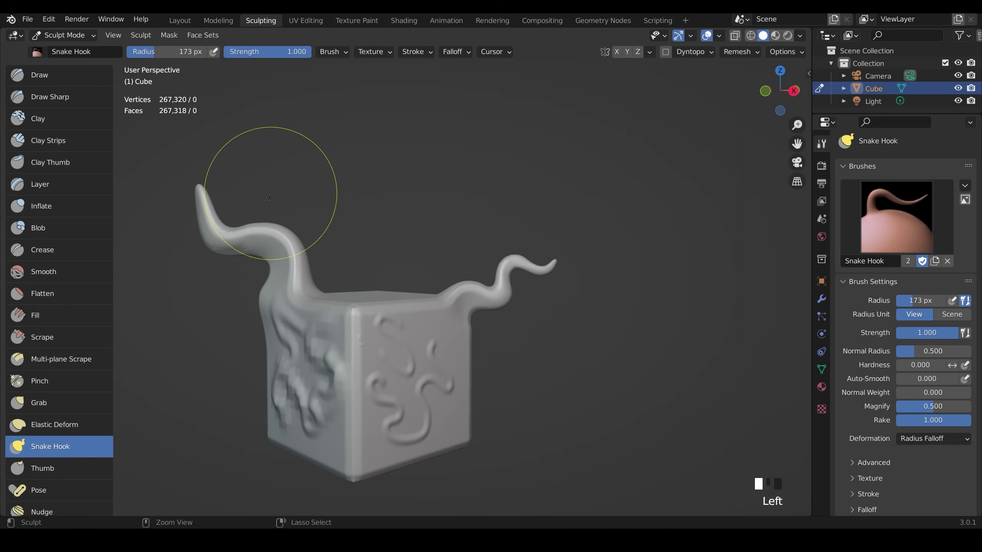
Step: Remesh, curl the tail tip with Snake Hook, and remesh again
{"action": "key", "text": "ctrl+r"}
{"action": "middle_click_drag", "start_coordinate": [219, 215], "coordinate": [333, 234]}
{"action": "left_click_drag", "start_coordinate": [267, 231], "coordinate": [246, 217], "text": "shift"}
{"action": "mouse_move", "coordinate": [298, 178]}
{"action": "middle_mouse_down"}
{"action": "mouse_move", "coordinate": [276, 169]}
{"action": "mouse_move", "coordinate": [283, 231]}
{"action": "middle_mouse_up"}
{"action": "left_click_drag", "start_coordinate": [288, 218], "coordinate": [339, 213]}
{"action": "key", "text": "ctrl+r"}
Step: Pull two more horns up from the cube's top, then return to a plain 8-vertex cube
{"action": "middle_click_drag", "start_coordinate": [338, 213], "coordinate": [405, 219]}
{"action": "left_click_drag", "start_coordinate": [499, 326], "coordinate": [506, 247]}
{"action": "mouse_move", "coordinate": [526, 361]}
{"action": "middle_mouse_down", "text": "shift"}
{"action": "mouse_move", "coordinate": [393, 258]}
{"action": "mouse_move", "coordinate": [521, 249]}
{"action": "mouse_move", "coordinate": [448, 284]}
{"action": "middle_mouse_up", "text": "shift"}
{"action": "mouse_move", "coordinate": [409, 232]}
{"action": "left_mouse_down"}
{"action": "mouse_move", "coordinate": [438, 197]}
{"action": "mouse_move", "coordinate": [513, 213]}
{"action": "mouse_move", "coordinate": [559, 245]}
{"action": "mouse_move", "coordinate": [549, 167]}
{"action": "left_mouse_up"}
{"action": "key", "text": "ctrl+shift+z"}
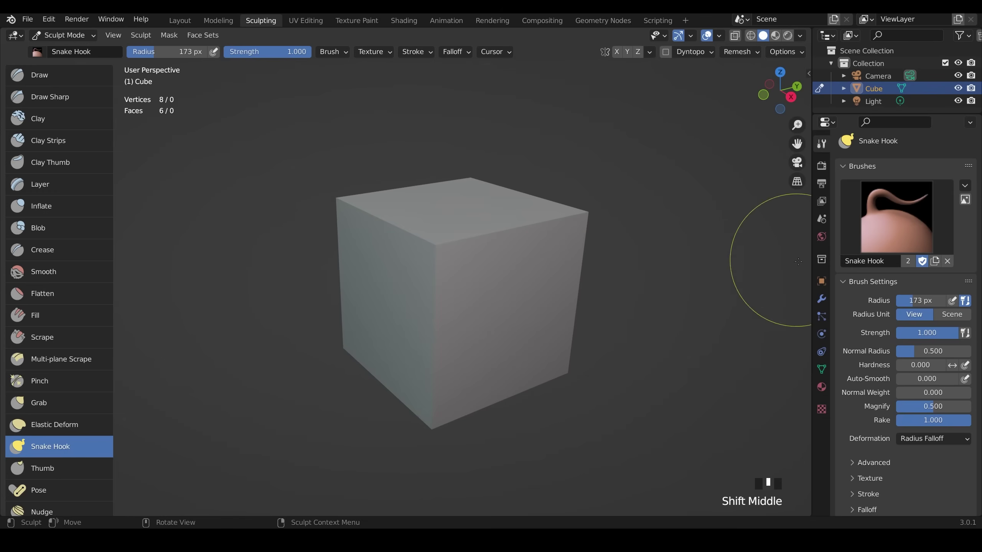
Step: Add a Multiresolution modifier to the cube, then undo its one smooth Subdivide
{"action": "left_click", "coordinate": [824, 300]}
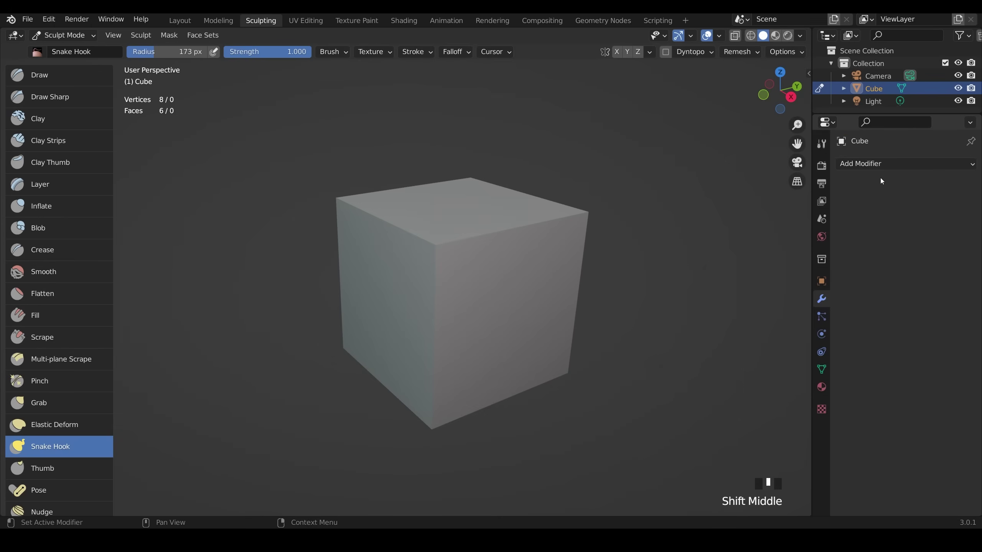
{"action": "left_click", "coordinate": [880, 163]}
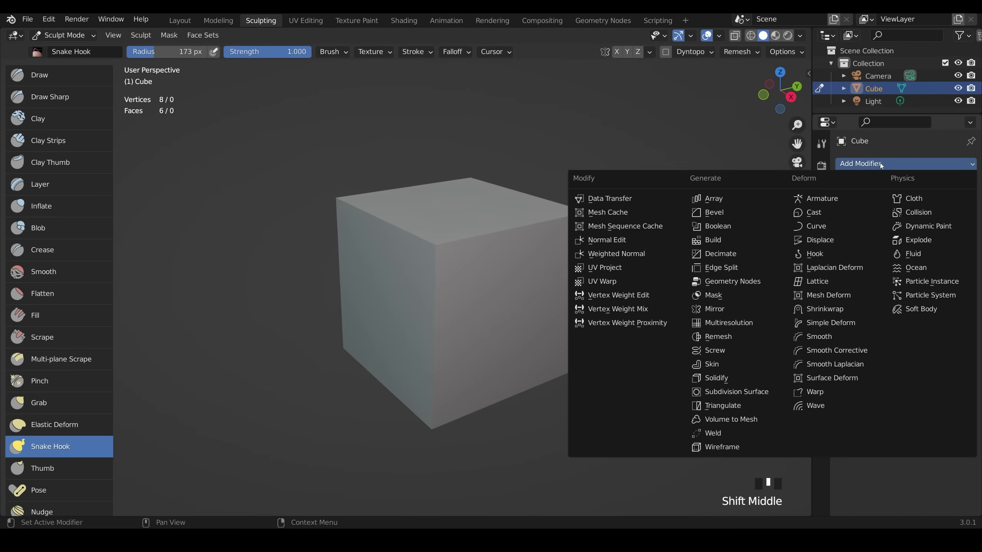
{"action": "left_click", "coordinate": [731, 322]}
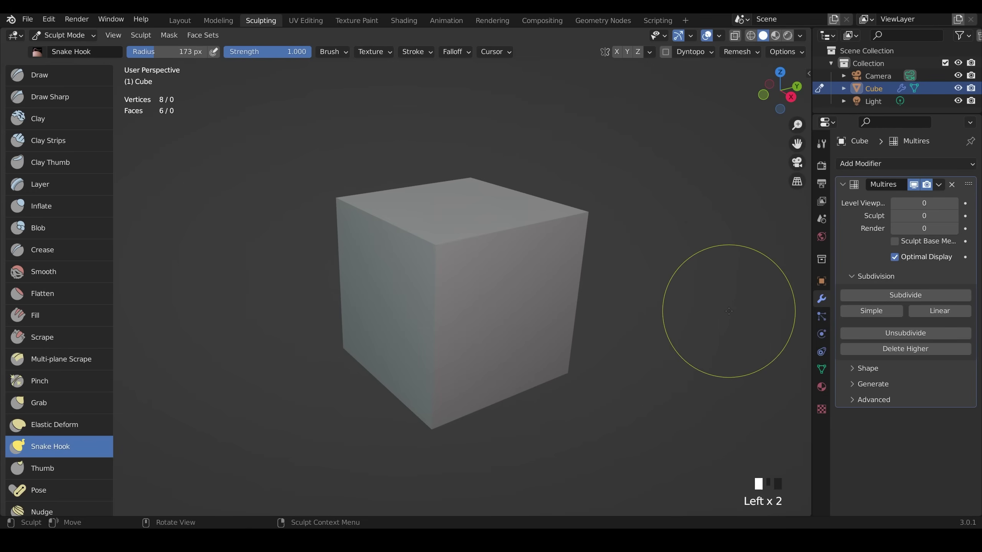
{"action": "left_click", "coordinate": [892, 299]}
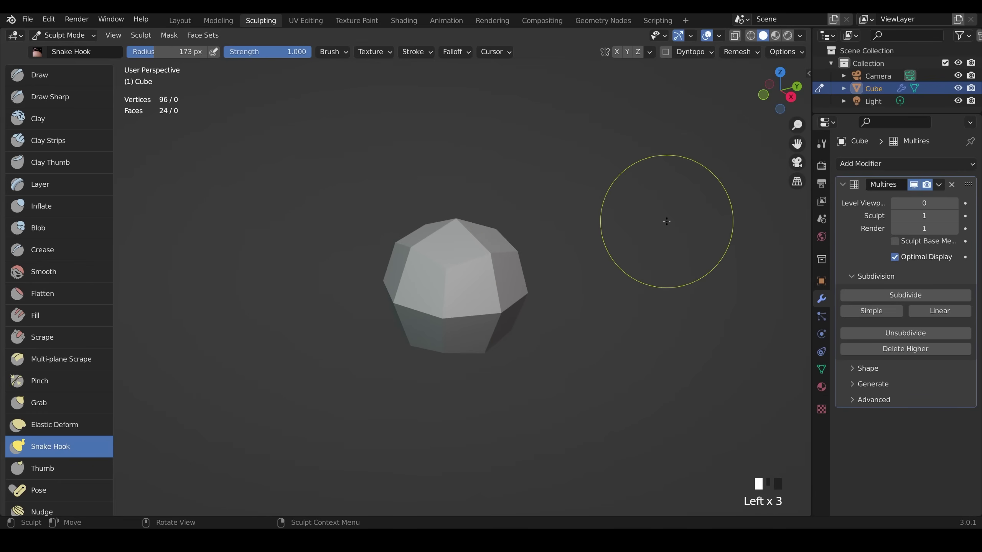
{"action": "key", "text": "ctrl+z"}
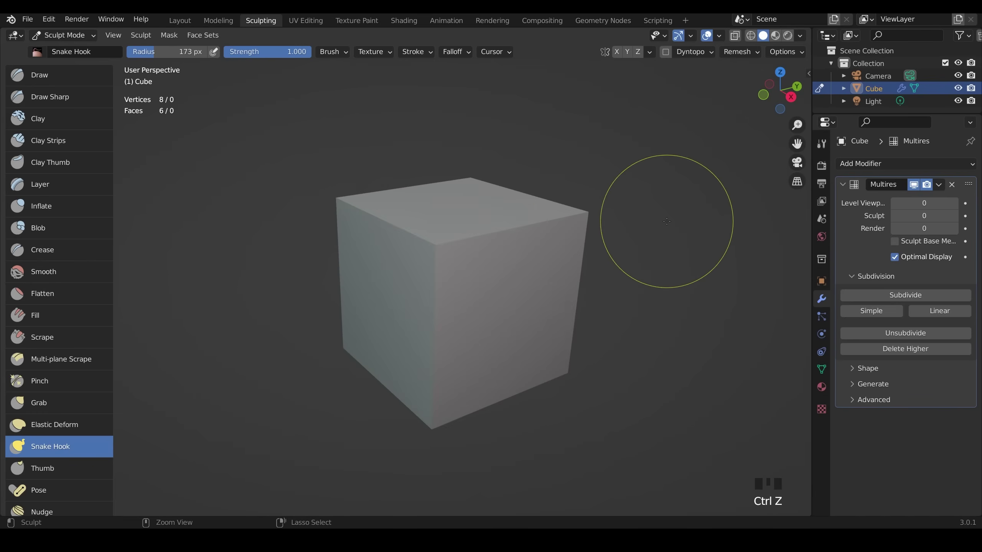
Step: Apply Simple subdivision ten times to reach level 10, about 6,316,056 vertices
{"action": "left_click", "coordinate": [867, 313]}
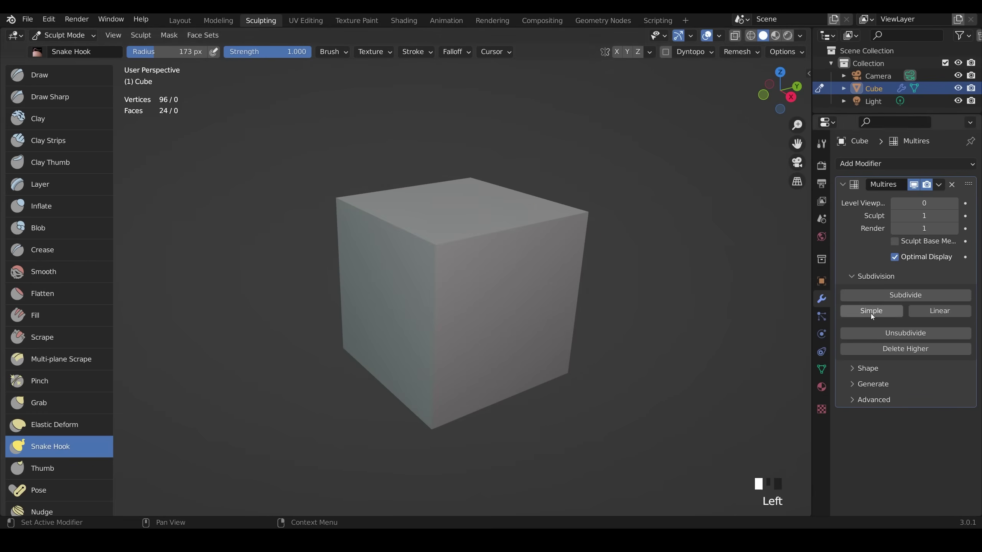
{"action": "left_click", "coordinate": [872, 312]}
{"action": "left_click", "coordinate": [873, 311]}
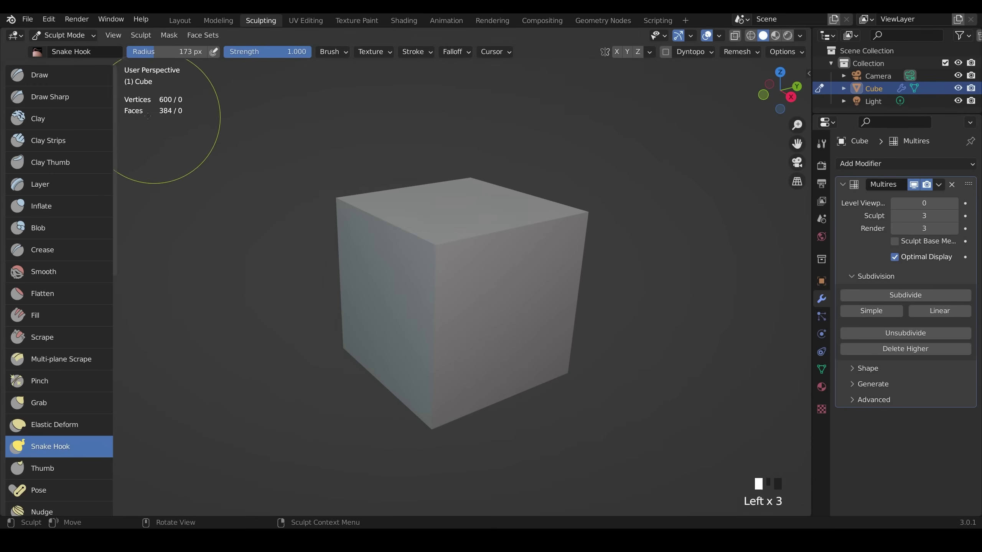
{"action": "left_click", "coordinate": [885, 313]}
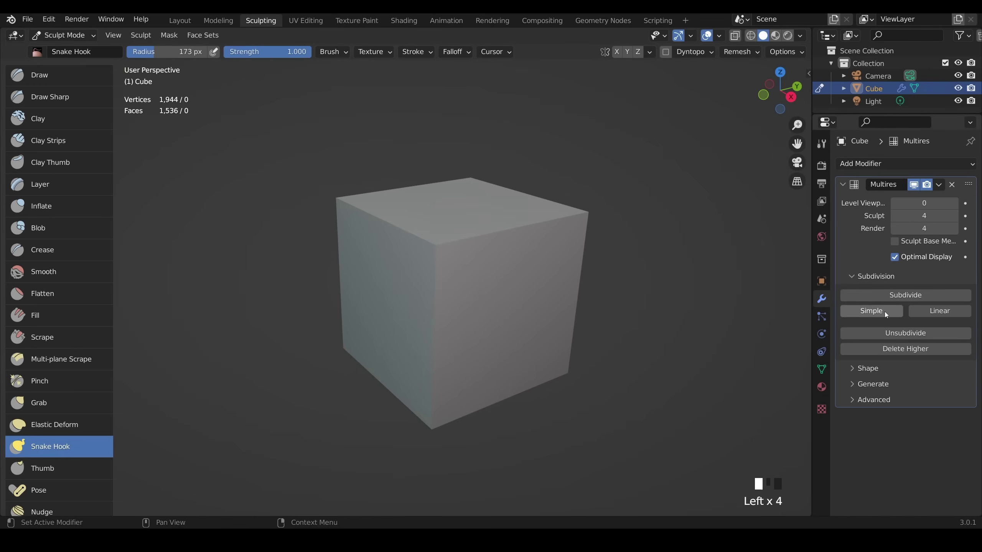
{"action": "left_click", "coordinate": [883, 311]}
{"action": "left_click", "coordinate": [880, 311]}
{"action": "left_click", "coordinate": [876, 310]}
{"action": "left_click", "coordinate": [877, 310]}
{"action": "left_click", "coordinate": [876, 311]}
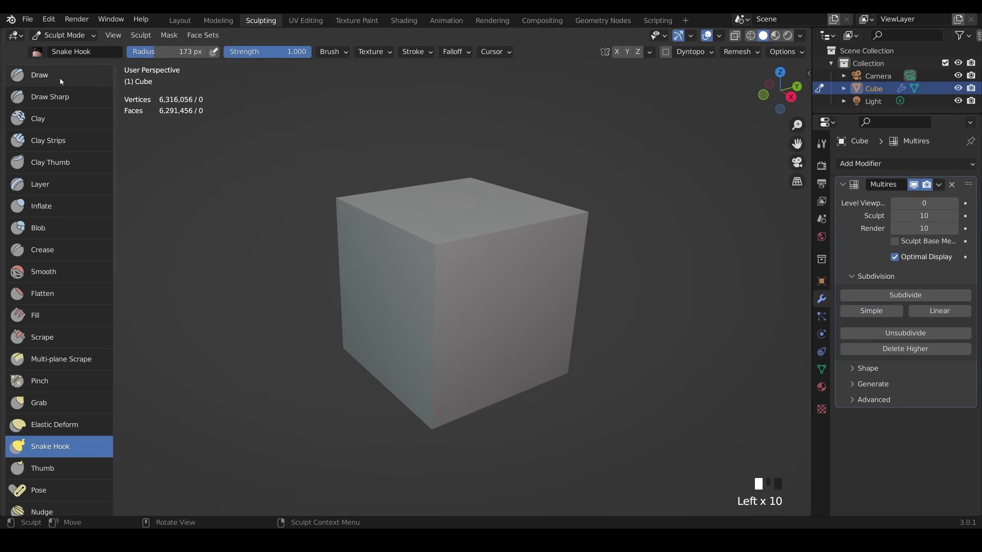
{"action": "left_click", "coordinate": [38, 75]}
Step: Set the Draw brush radius to 56 px and sculpt S-shaped grooves on the cube's faces
{"action": "key", "text": "f"}
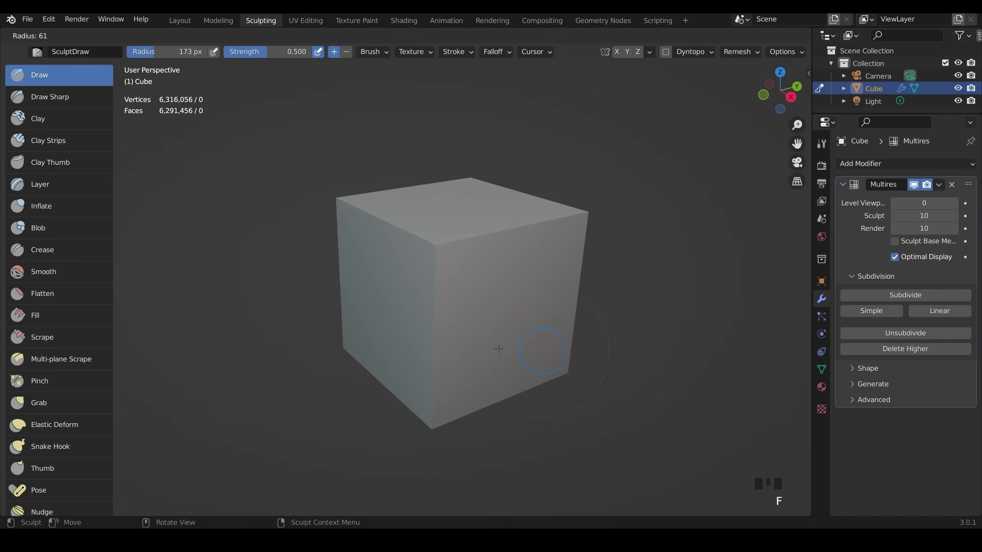
{"action": "left_click", "coordinate": [520, 350]}
{"action": "mouse_move", "coordinate": [494, 300]}
{"action": "left_mouse_down"}
{"action": "mouse_move", "coordinate": [466, 291]}
{"action": "mouse_move", "coordinate": [490, 323]}
{"action": "mouse_move", "coordinate": [494, 359]}
{"action": "left_mouse_up"}
{"action": "mouse_move", "coordinate": [494, 359]}
{"action": "middle_mouse_down"}
{"action": "mouse_move", "coordinate": [502, 348]}
{"action": "mouse_move", "coordinate": [464, 263]}
{"action": "middle_mouse_up"}
{"action": "scroll", "coordinate": [508, 344], "scroll_direction": "up", "scroll_amount": 3}
{"action": "mouse_move", "coordinate": [464, 263]}
{"action": "left_mouse_down"}
{"action": "mouse_move", "coordinate": [417, 227]}
{"action": "mouse_move", "coordinate": [389, 290]}
{"action": "mouse_move", "coordinate": [448, 319]}
{"action": "mouse_move", "coordinate": [413, 360]}
{"action": "mouse_move", "coordinate": [355, 335]}
{"action": "mouse_move", "coordinate": [347, 402]}
{"action": "left_mouse_up"}
{"action": "mouse_move", "coordinate": [464, 321]}
{"action": "middle_mouse_down", "text": "shift"}
{"action": "mouse_move", "coordinate": [473, 310]}
{"action": "mouse_move", "coordinate": [345, 195]}
{"action": "middle_mouse_up", "text": "shift"}
{"action": "left_click", "coordinate": [345, 196]}
{"action": "mouse_move", "coordinate": [346, 195]}
{"action": "left_mouse_down"}
{"action": "mouse_move", "coordinate": [325, 286]}
{"action": "mouse_move", "coordinate": [334, 389]}
{"action": "left_mouse_up"}
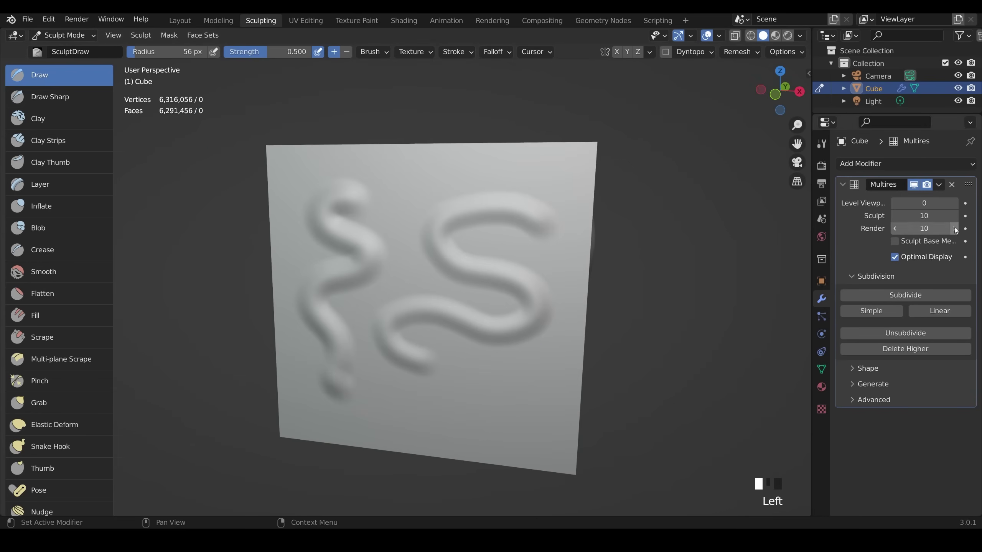
Step: Raise Multires to level 11 and sculpt a groove across the cube's top front edge
{"action": "left_click", "coordinate": [889, 310]}
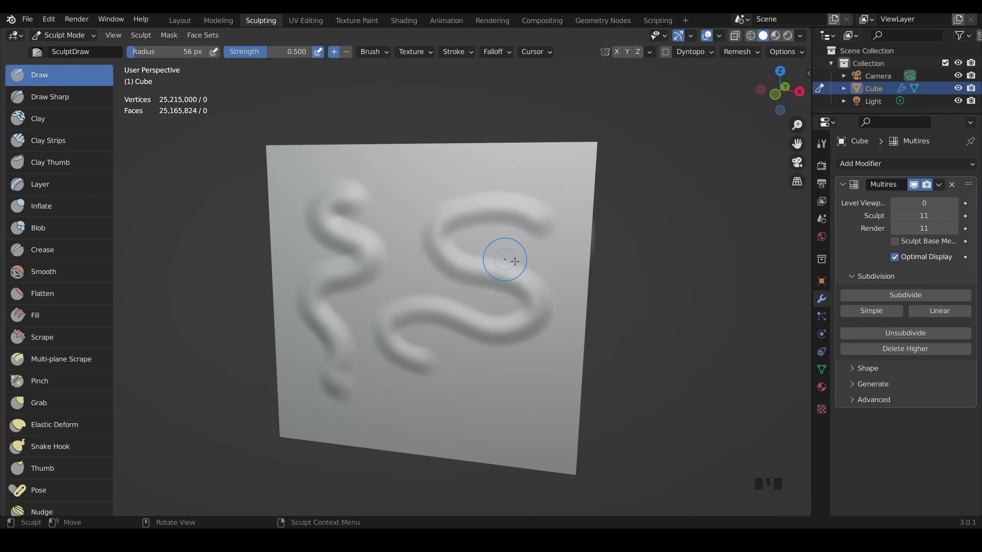
{"action": "middle_click_drag", "start_coordinate": [508, 264], "coordinate": [542, 116]}
{"action": "mouse_move", "coordinate": [575, 141]}
{"action": "left_mouse_down"}
{"action": "mouse_move", "coordinate": [554, 162]}
{"action": "mouse_move", "coordinate": [497, 142]}
{"action": "mouse_move", "coordinate": [458, 103]}
{"action": "mouse_move", "coordinate": [404, 105]}
{"action": "left_mouse_up"}
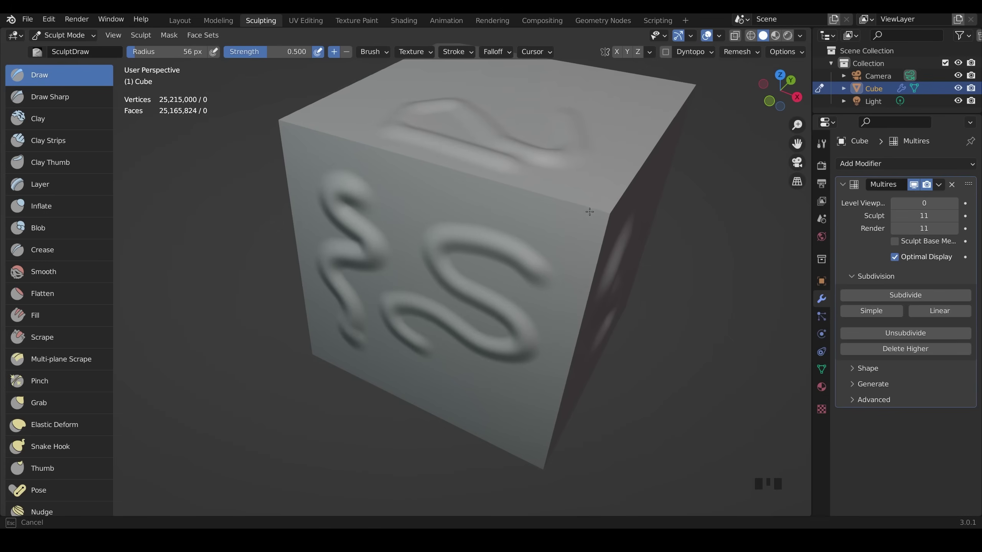
{"action": "mouse_move", "coordinate": [589, 212]}
{"action": "left_mouse_down"}
{"action": "mouse_move", "coordinate": [580, 293]}
{"action": "mouse_move", "coordinate": [557, 329]}
{"action": "mouse_move", "coordinate": [556, 383]}
{"action": "mouse_move", "coordinate": [536, 407]}
{"action": "mouse_move", "coordinate": [460, 398]}
{"action": "left_mouse_up"}
{"action": "mouse_move", "coordinate": [572, 353]}
{"action": "middle_mouse_down"}
{"action": "mouse_move", "coordinate": [580, 276]}
{"action": "mouse_move", "coordinate": [540, 285]}
{"action": "middle_mouse_up"}
{"action": "scroll", "coordinate": [580, 276], "scroll_direction": "down", "scroll_amount": 2}
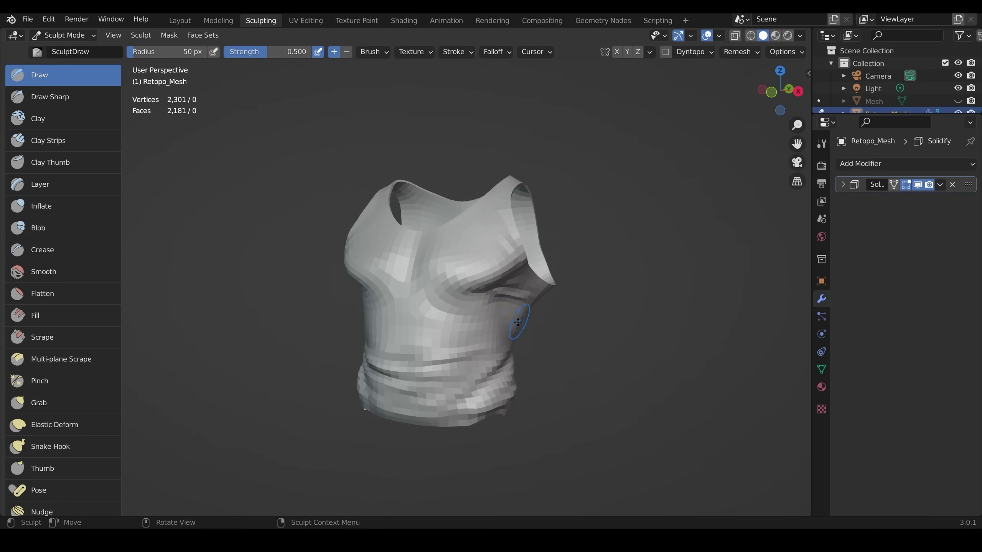
Step: Orbit around the low-poly shirt mesh round to a front view
{"action": "middle_click_drag", "start_coordinate": [511, 326], "coordinate": [486, 342]}
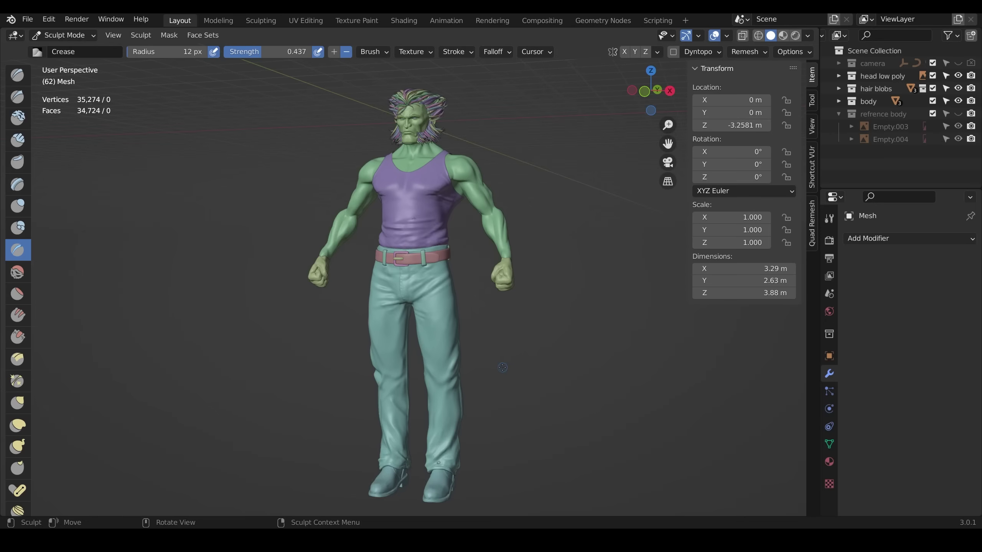
{"action": "middle_click_drag", "start_coordinate": [547, 350], "coordinate": [557, 354]}
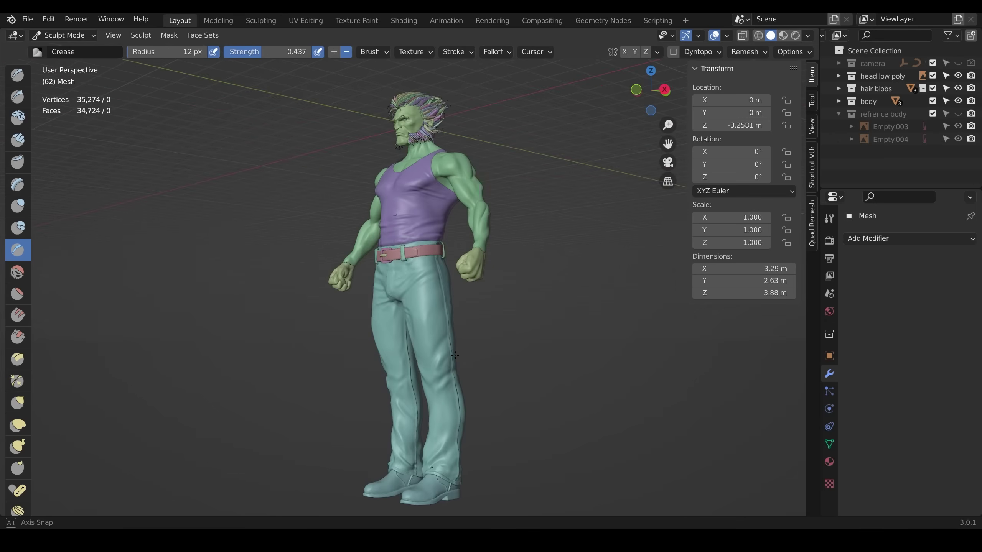
{"action": "middle_click_drag", "start_coordinate": [455, 355], "coordinate": [513, 343]}
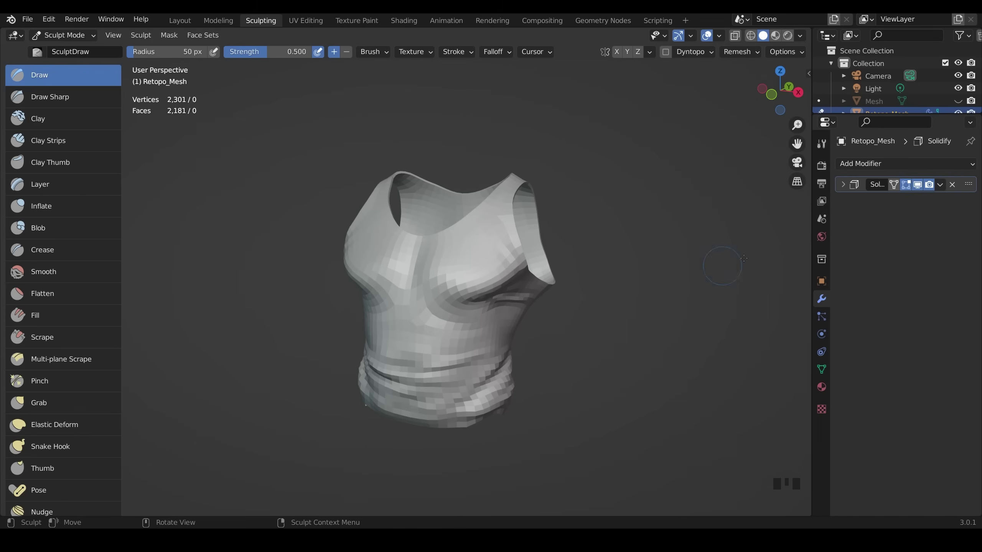
Step: Add a Multiresolution modifier to the shirt and subdivide it to level 3
{"action": "left_click", "coordinate": [861, 167]}
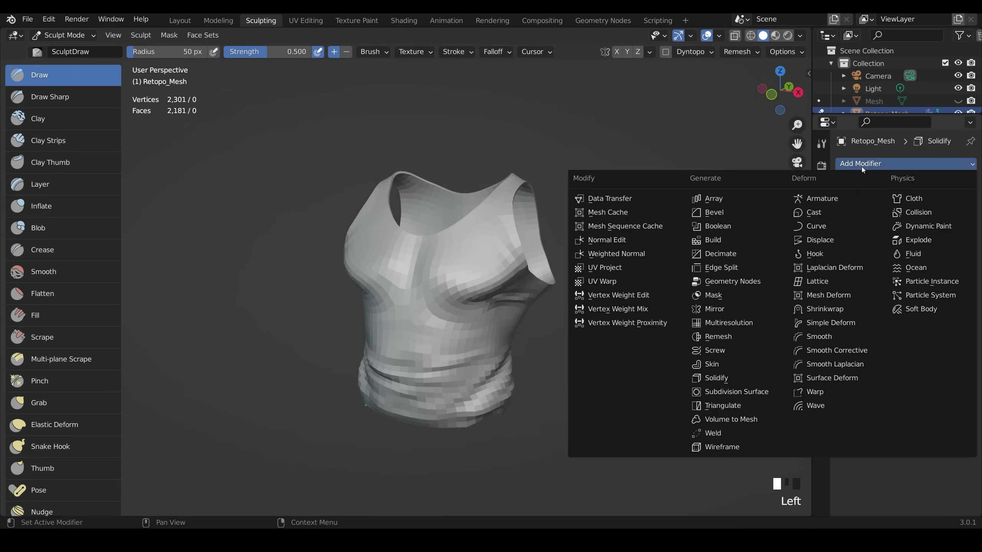
{"action": "left_click", "coordinate": [745, 322]}
{"action": "left_click", "coordinate": [904, 294]}
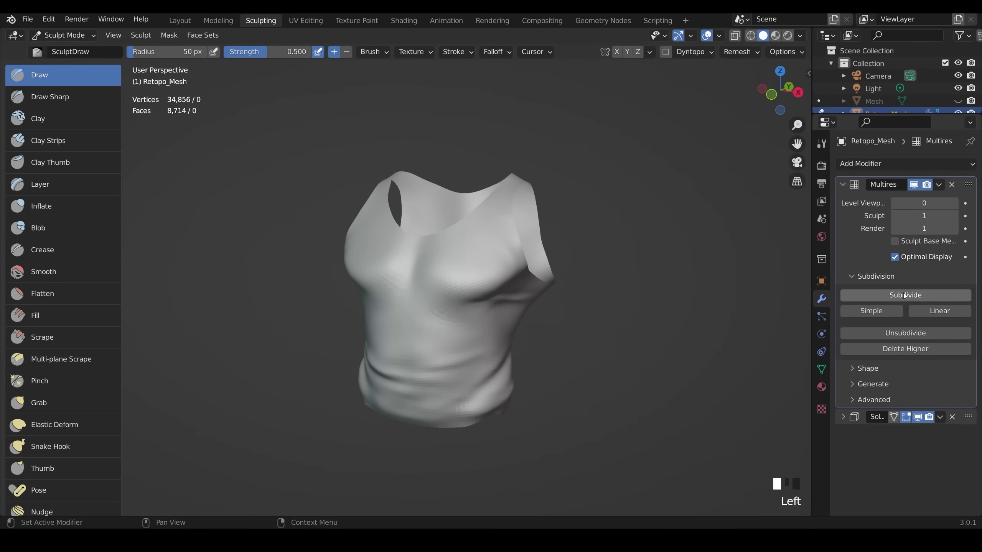
{"action": "left_click", "coordinate": [904, 294]}
{"action": "left_click", "coordinate": [904, 294]}
{"action": "middle_click_drag", "start_coordinate": [409, 218], "coordinate": [440, 210]}
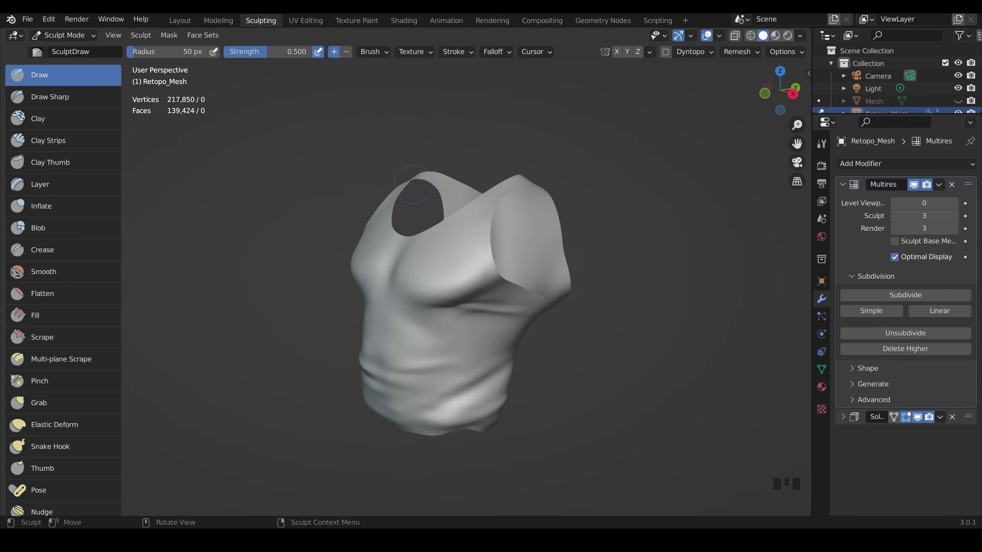
Step: Switch to Object Mode and set the Multires viewport level to 2
{"action": "key", "text": "ctrl+Tab"}
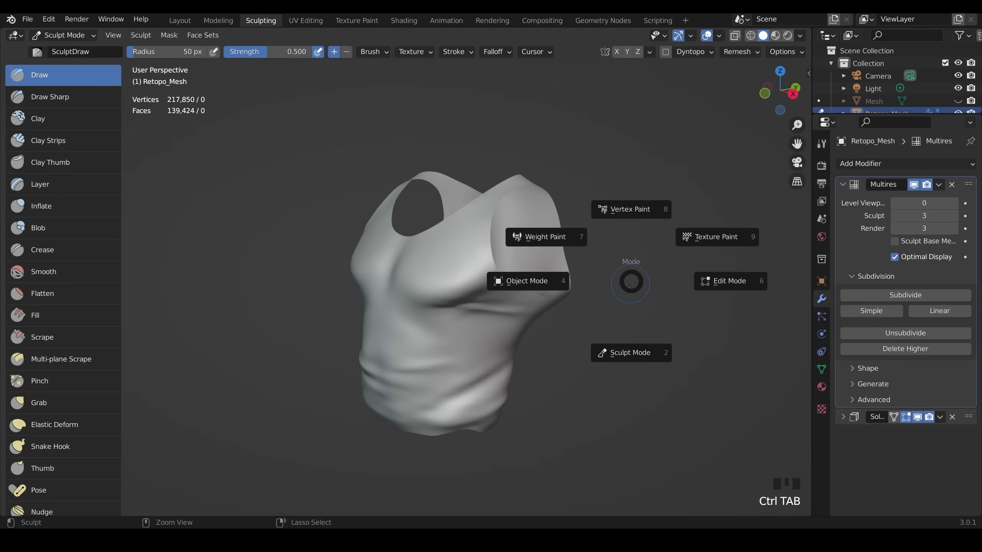
{"action": "left_click", "coordinate": [613, 285]}
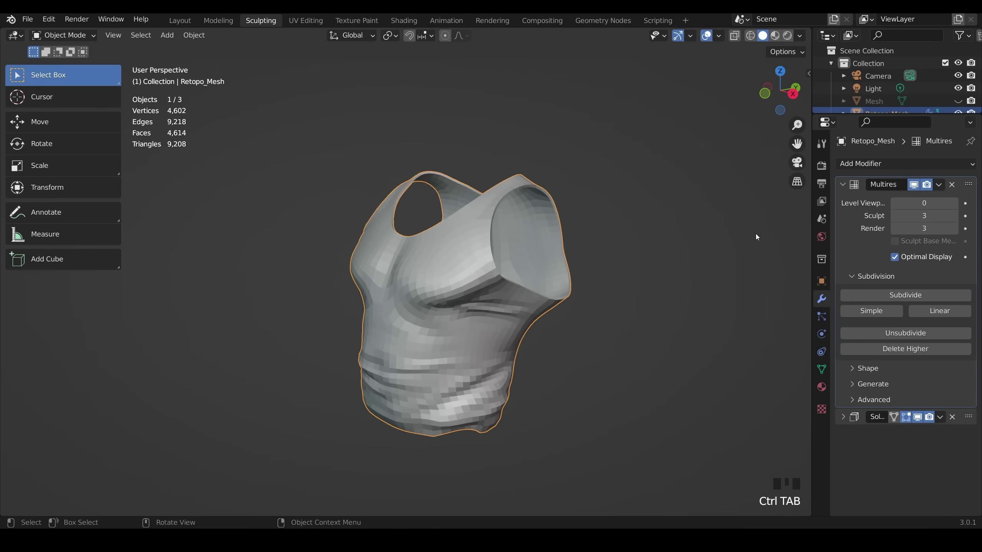
{"action": "left_click", "coordinate": [955, 203]}
{"action": "left_click", "coordinate": [955, 203]}
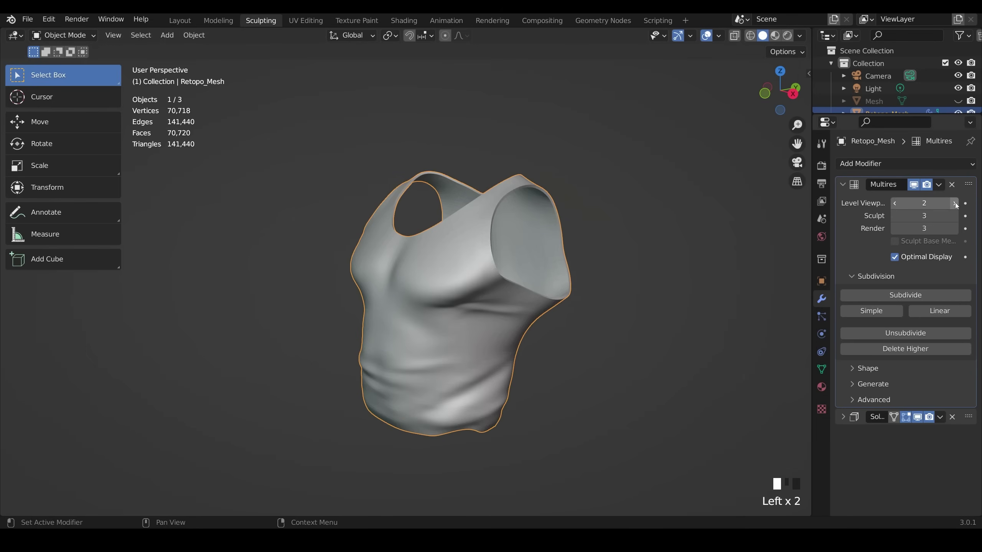
{"action": "middle_click_drag", "start_coordinate": [454, 190], "coordinate": [471, 266]}
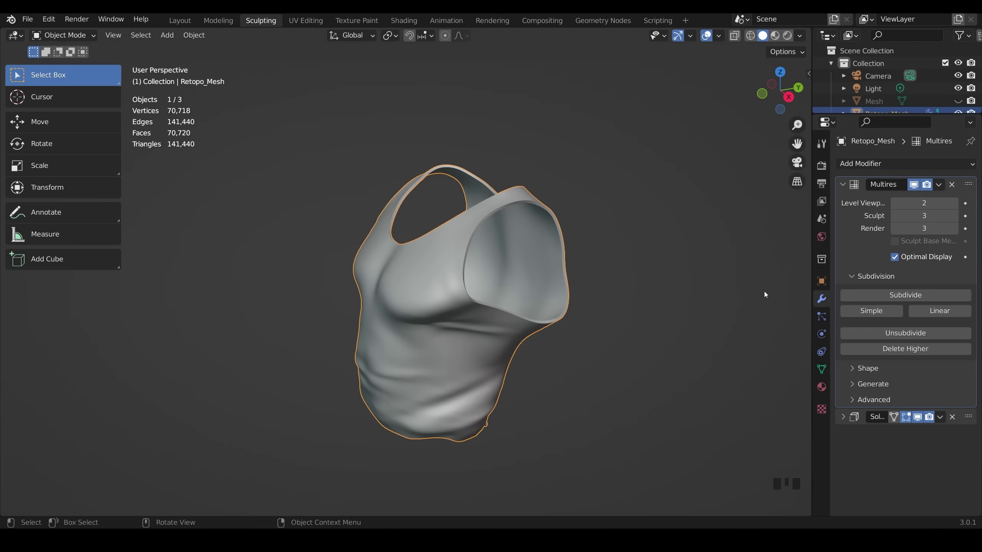
Step: Return the shirt to Sculpt Mode and carve a swirl with ridges into its chest
{"action": "key", "text": "ctrl+Tab"}
{"action": "left_click", "coordinate": [612, 350]}
{"action": "middle_click_drag", "start_coordinate": [612, 351], "coordinate": [483, 270]}
{"action": "mouse_move", "coordinate": [482, 270]}
{"action": "left_mouse_down"}
{"action": "mouse_move", "coordinate": [452, 270]}
{"action": "mouse_move", "coordinate": [461, 328]}
{"action": "mouse_move", "coordinate": [383, 355]}
{"action": "left_mouse_up"}
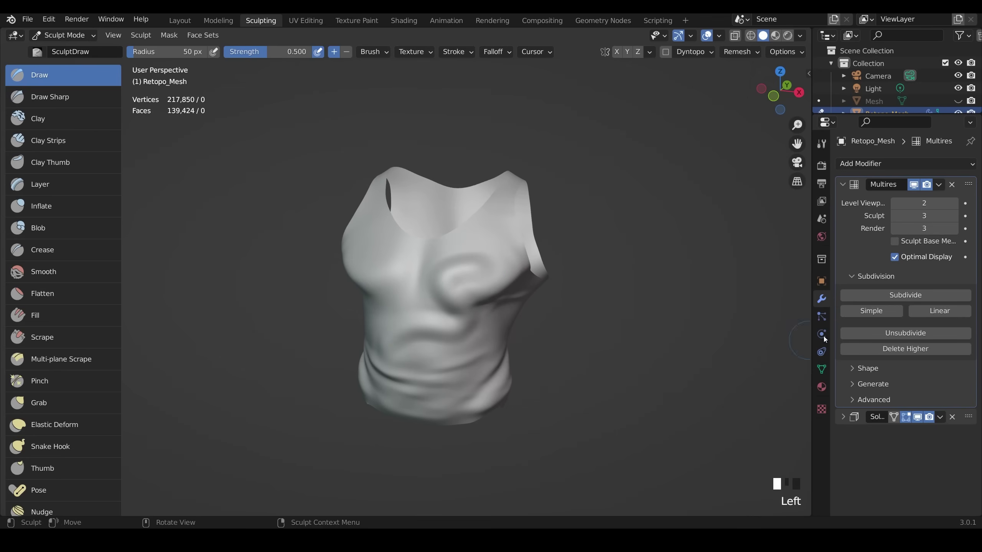
Step: Subdivide the Multires to level 4 and shrink the brush radius to 12 px
{"action": "left_click", "coordinate": [904, 296]}
{"action": "middle_click_drag", "start_coordinate": [427, 334], "coordinate": [448, 336]}
{"action": "key", "text": "f"}
{"action": "left_click", "coordinate": [429, 323]}
{"action": "middle_click_drag", "start_coordinate": [386, 328], "coordinate": [789, 394]}
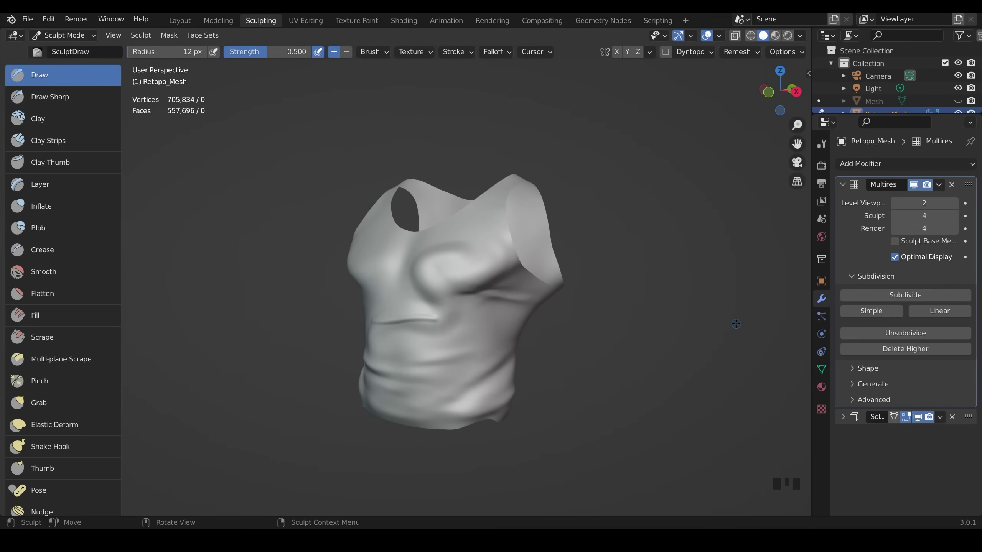
Step: In Object Mode, set Solidify thickness to 0.06 m and show Multires level 4 in the viewport
{"action": "key", "text": "ctrl+Tab"}
{"action": "left_click", "coordinate": [625, 325]}
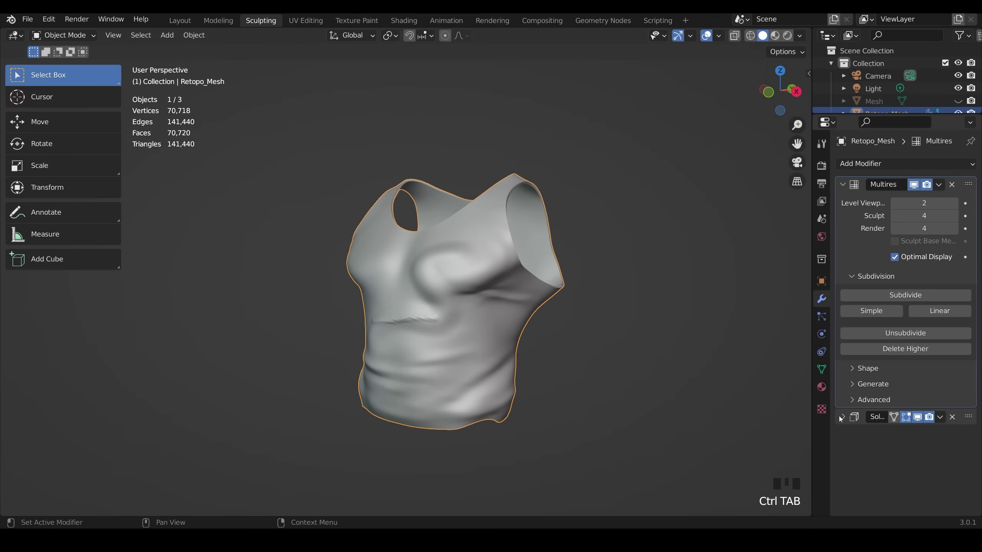
{"action": "left_click", "coordinate": [843, 417]}
{"action": "middle_click_drag", "start_coordinate": [689, 346], "coordinate": [773, 350]}
{"action": "left_click", "coordinate": [954, 452]}
{"action": "left_click", "coordinate": [954, 451]}
{"action": "left_click", "coordinate": [955, 451]}
{"action": "middle_click_drag", "start_coordinate": [599, 330], "coordinate": [614, 346]}
{"action": "key", "text": "ctrl+4"}
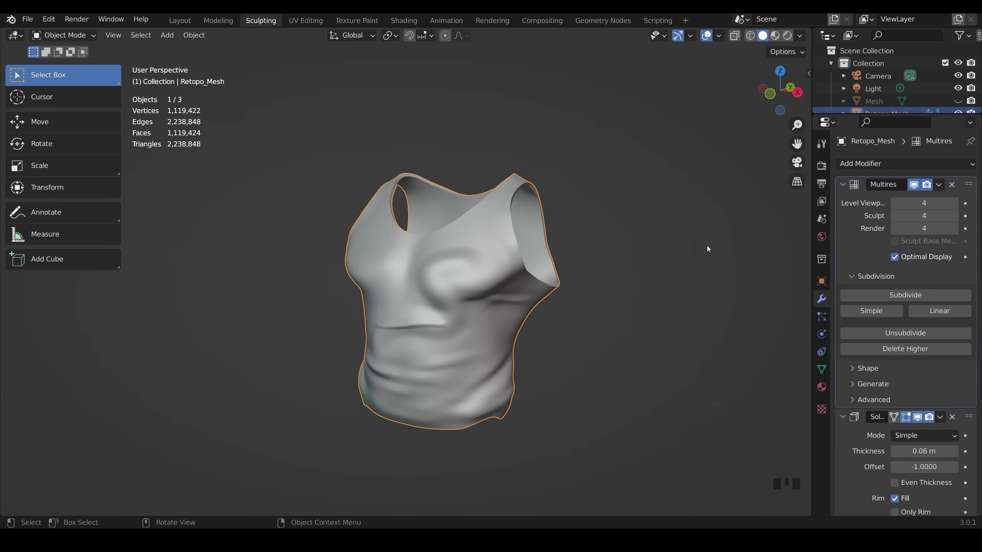
Step: Remove the shirt's Multires modifier and switch it to Sculpt Mode
{"action": "left_click", "coordinate": [952, 185]}
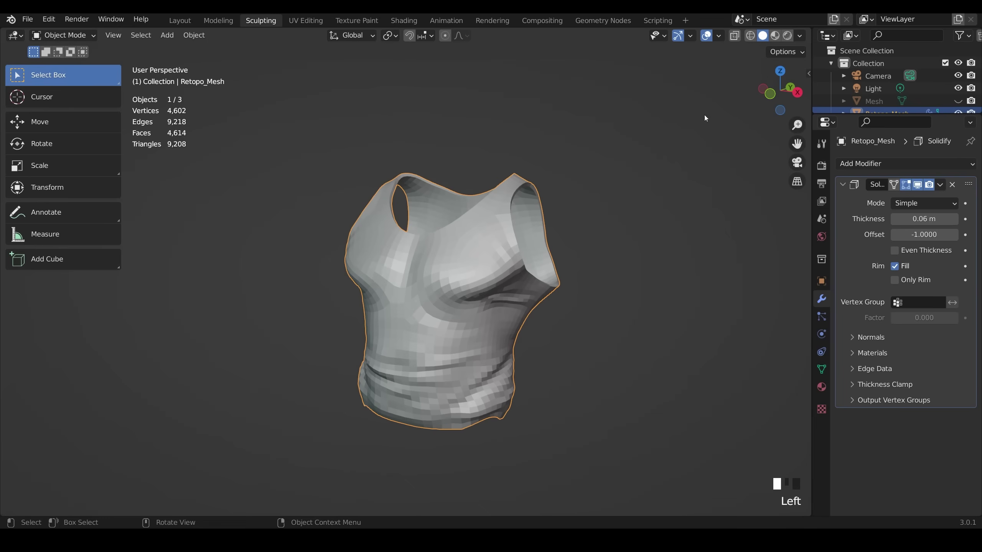
{"action": "key", "text": "ctrl+Tab"}
{"action": "left_click", "coordinate": [671, 226]}
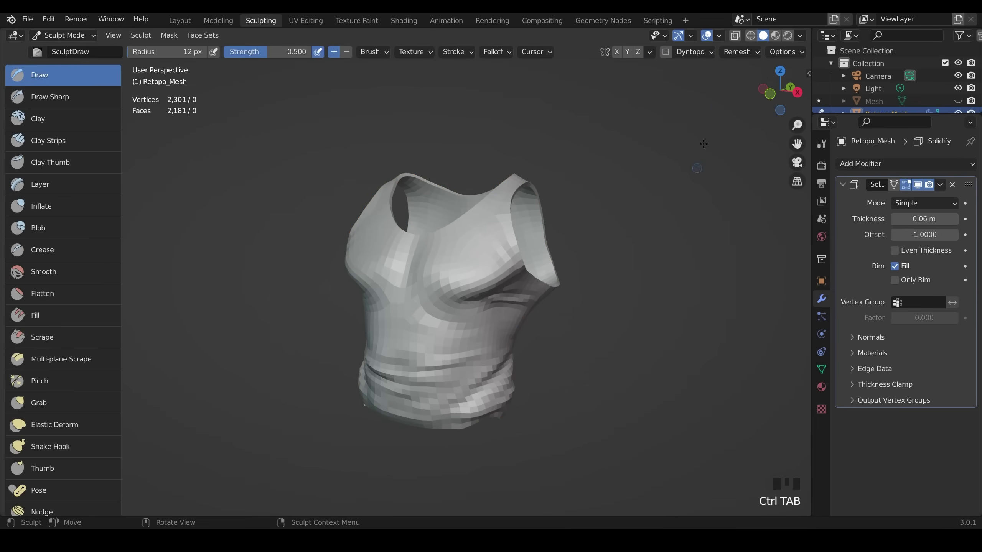
Step: Voxel-remesh the shirt at a smaller voxel size, then undo the noisy result
{"action": "left_click", "coordinate": [754, 54]}
{"action": "left_click", "coordinate": [762, 76]}
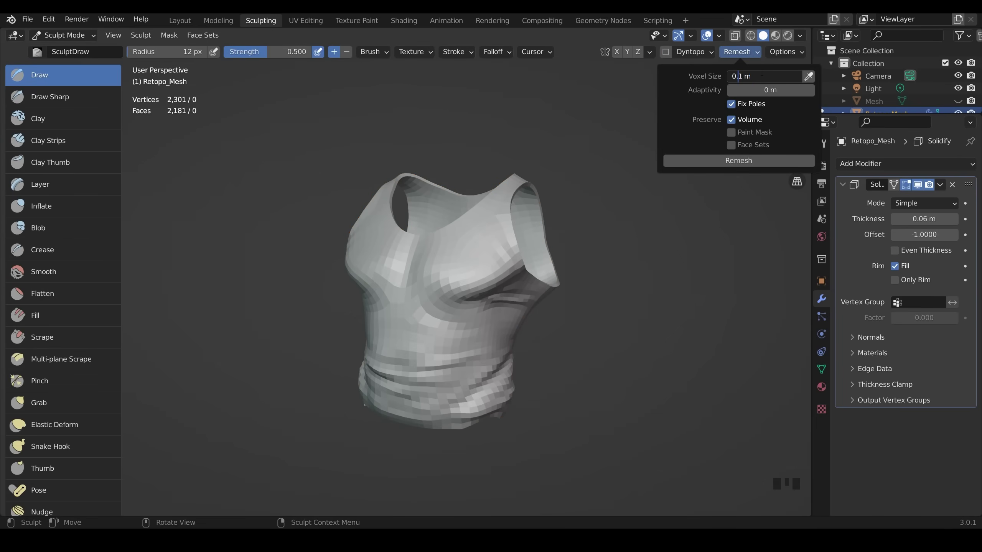
{"action": "type", "text": "0"}
{"action": "key", "text": "Return"}
{"action": "left_click", "coordinate": [738, 160]}
{"action": "middle_click_drag", "start_coordinate": [629, 216], "coordinate": [608, 224]}
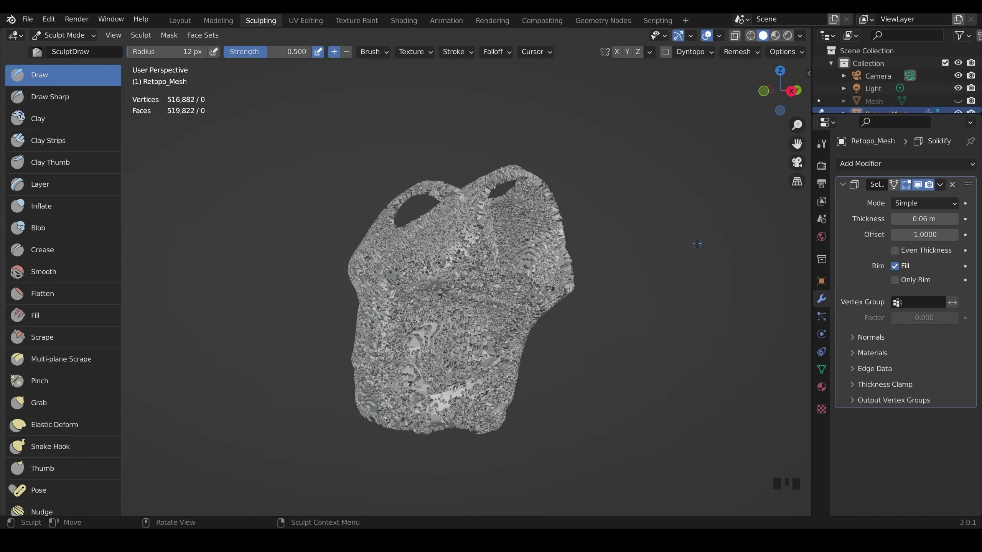
{"action": "key", "text": "ctrl+z"}
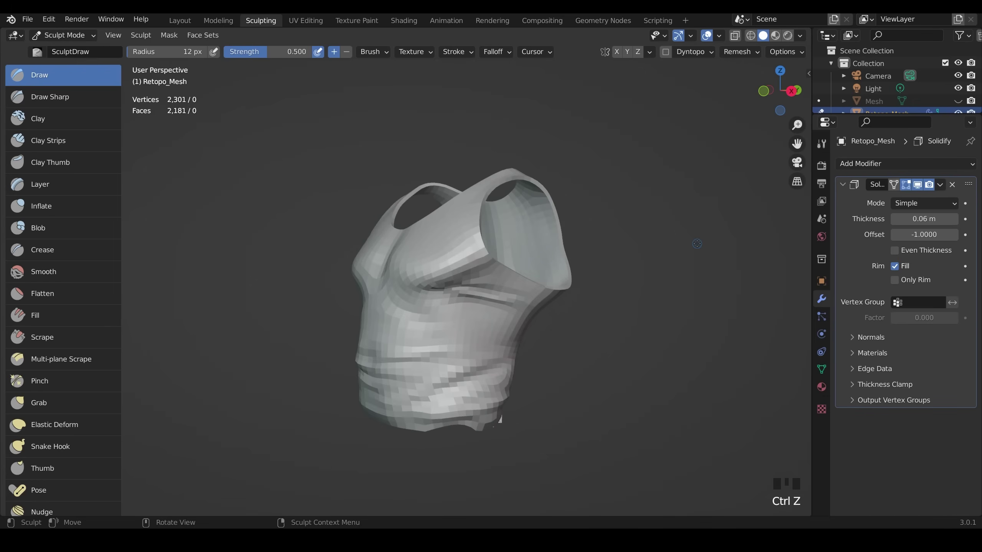
Step: Remove the Solidify modifier, remesh the shirt without its shell, then undo it
{"action": "left_click", "coordinate": [952, 184]}
{"action": "left_click", "coordinate": [740, 52]}
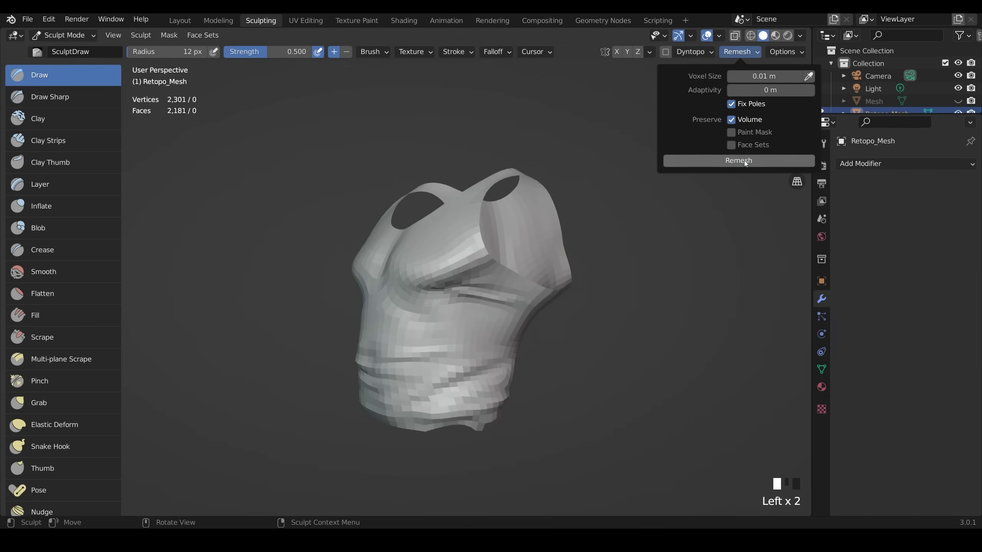
{"action": "left_click", "coordinate": [745, 162]}
{"action": "mouse_move", "coordinate": [642, 263]}
{"action": "middle_mouse_down"}
{"action": "mouse_move", "coordinate": [603, 263]}
{"action": "mouse_move", "coordinate": [634, 261]}
{"action": "mouse_move", "coordinate": [413, 191]}
{"action": "mouse_move", "coordinate": [495, 195]}
{"action": "middle_mouse_up"}
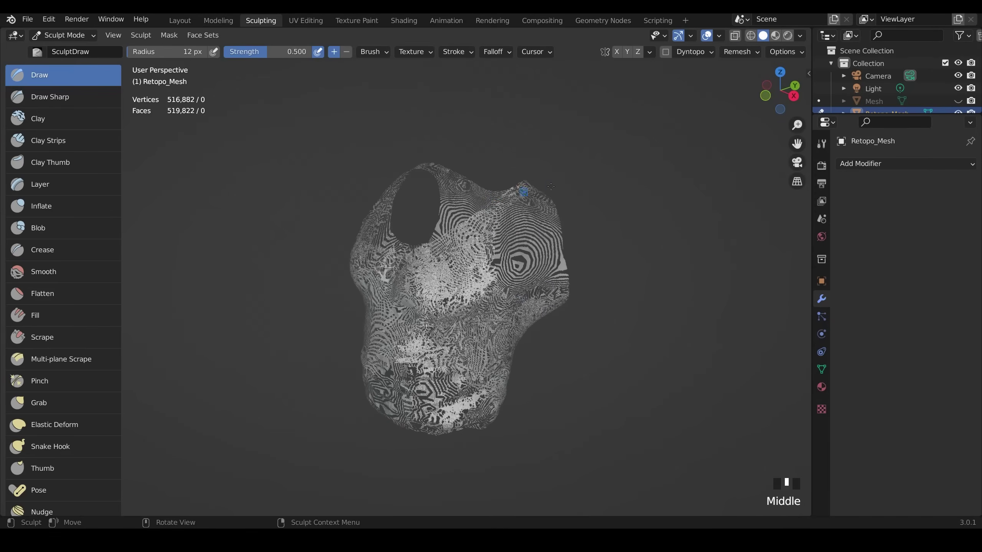
{"action": "middle_click_drag", "start_coordinate": [502, 427], "coordinate": [597, 355]}
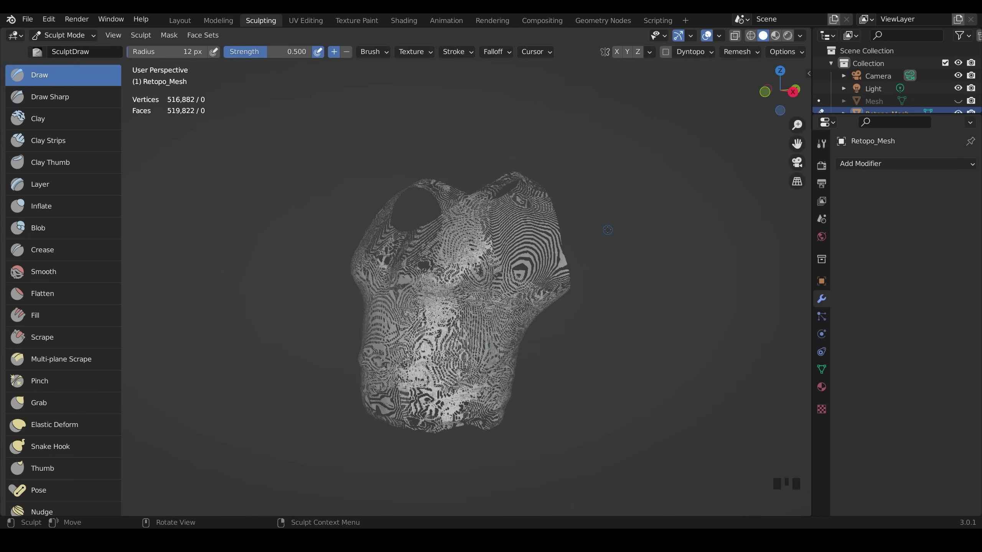
{"action": "key", "text": "ctrl+z"}
{"action": "key", "text": "ctrl+z"}
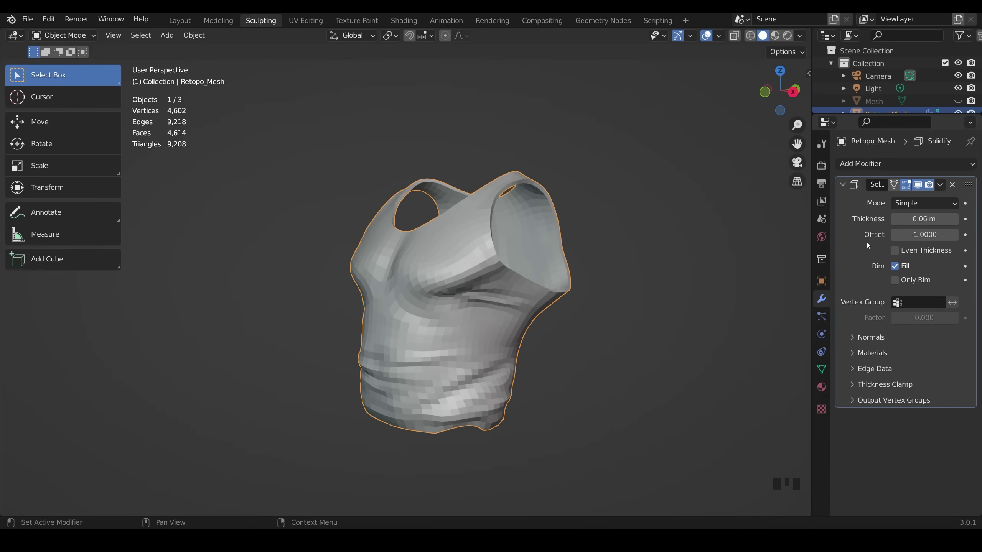
Step: Apply the Solidify modifier permanently, then voxel-remesh the shirt in Sculpt Mode
{"action": "left_click", "coordinate": [850, 210]}
{"action": "key", "text": "ctrl+a"}
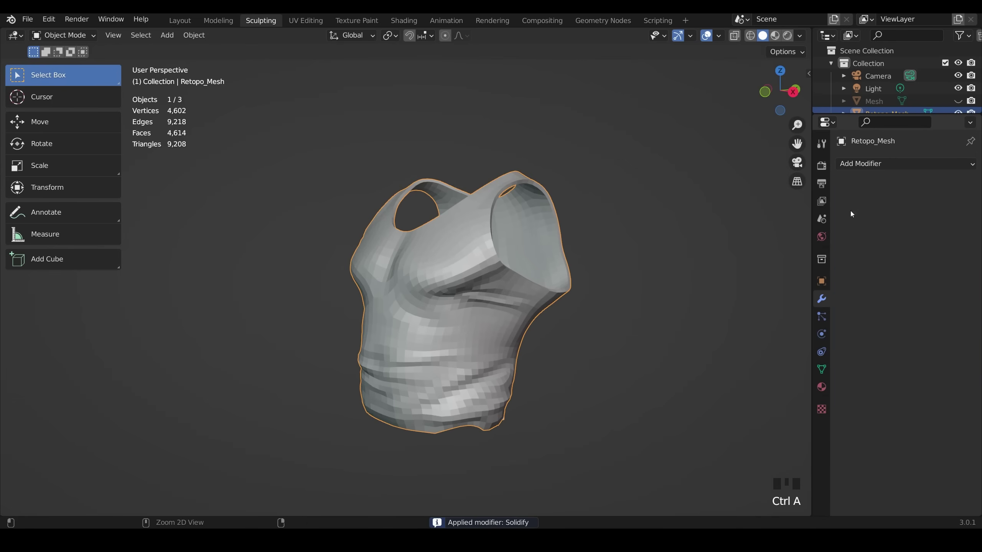
{"action": "key", "text": "ctrl+Tab"}
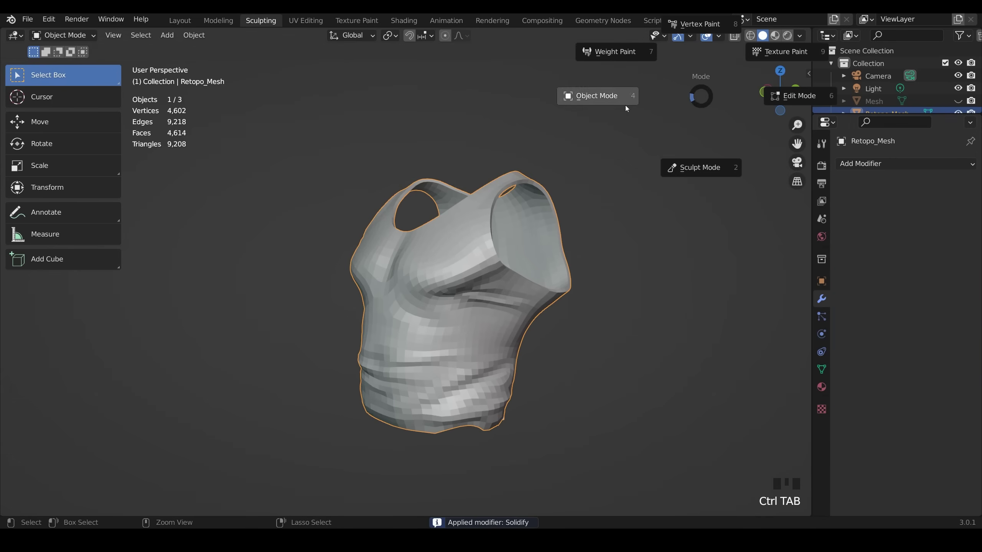
{"action": "left_click", "coordinate": [672, 170]}
{"action": "left_click", "coordinate": [745, 52]}
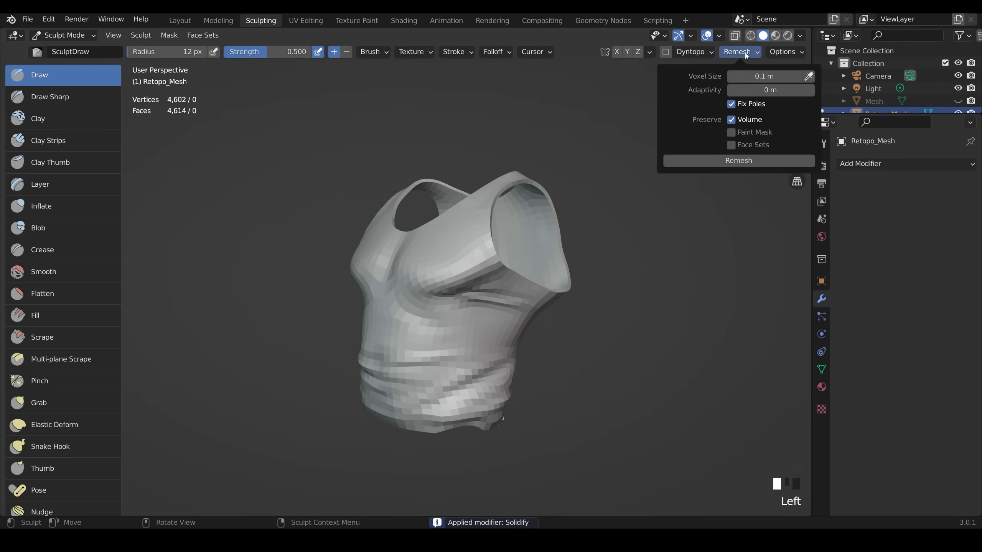
{"action": "left_click", "coordinate": [736, 159]}
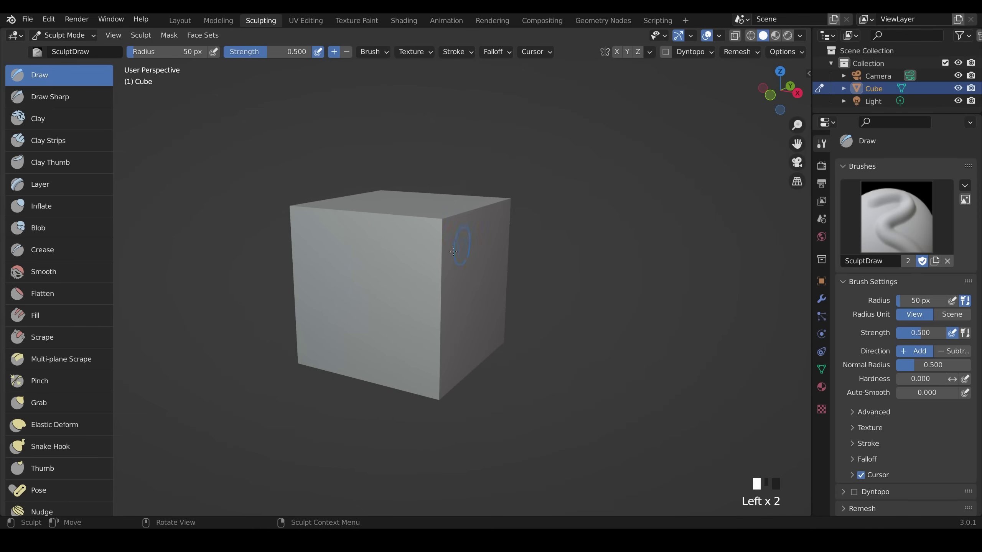
Step: Enable Dyntopo with Constant Detail detailing at resolution 16
{"action": "left_click", "coordinate": [664, 55]}
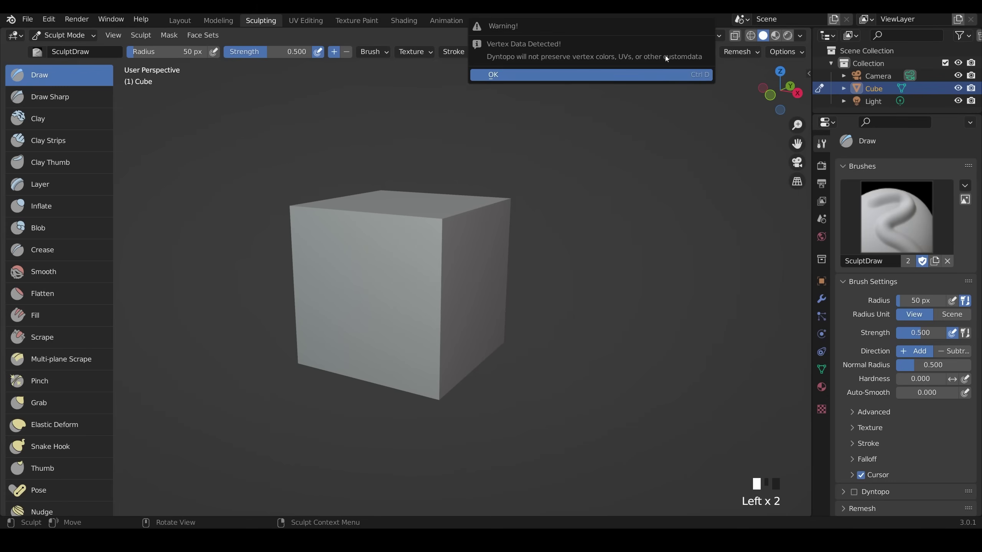
{"action": "left_click", "coordinate": [656, 75]}
{"action": "left_click", "coordinate": [694, 53]}
{"action": "left_click", "coordinate": [711, 103]}
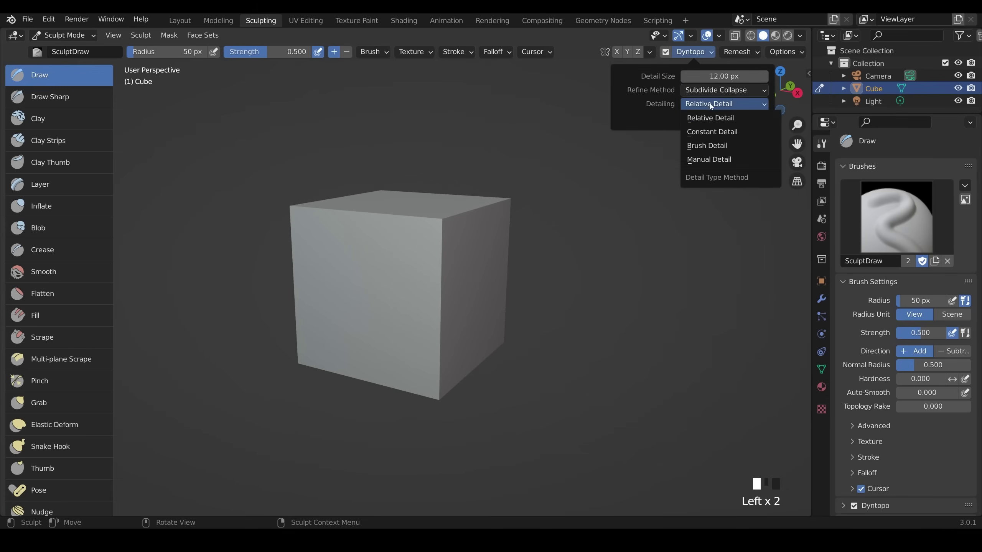
{"action": "left_click", "coordinate": [710, 132]}
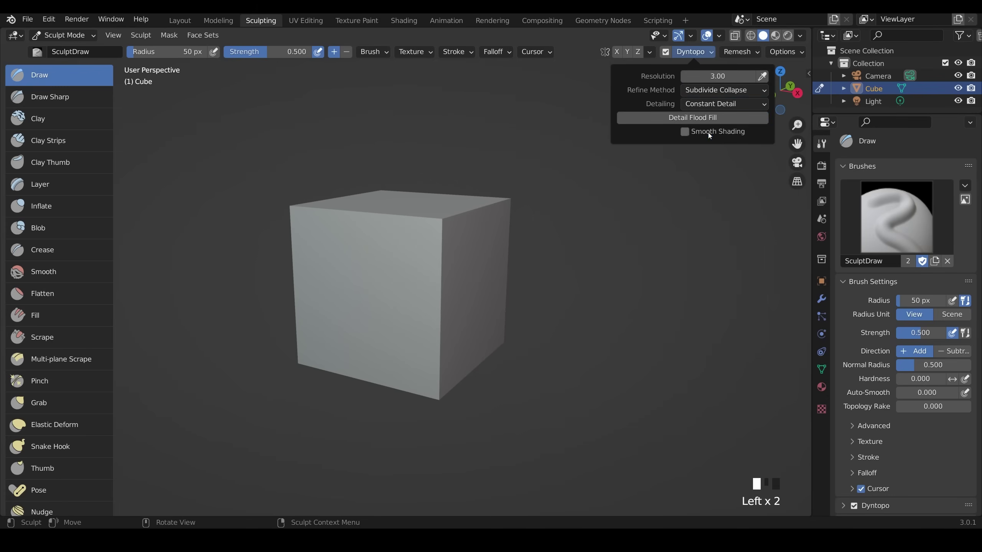
{"action": "left_click", "coordinate": [706, 77]}
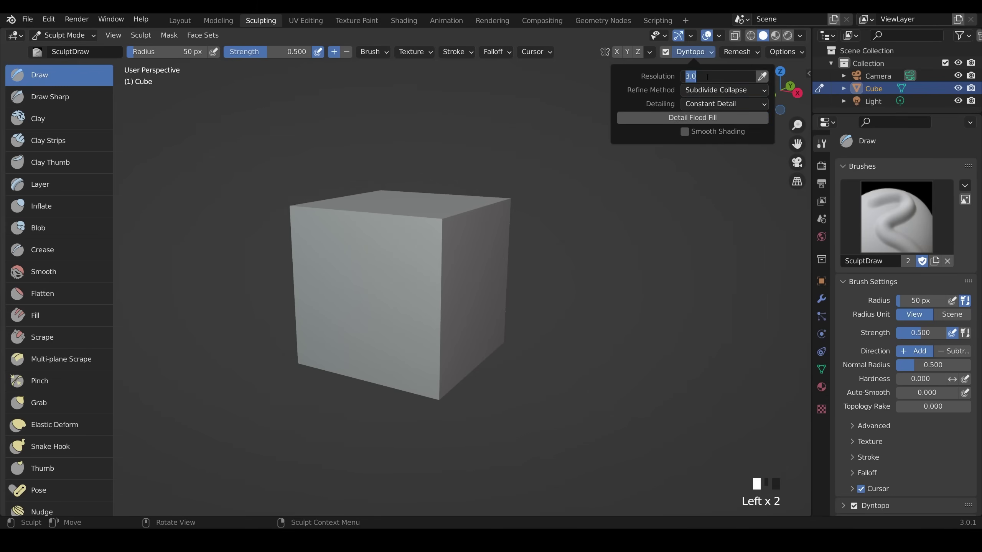
{"action": "type", "text": "16"}
{"action": "key", "text": "Return"}
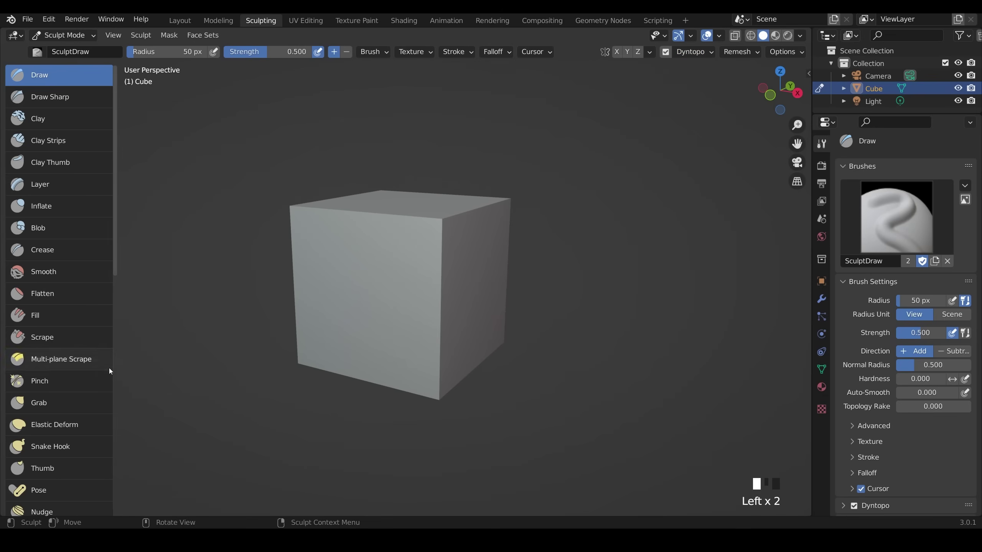
Step: With Snake Hook at 176 px, pull two curling horns and a tail, then disable Dyntopo
{"action": "left_click", "coordinate": [51, 446]}
{"action": "key", "text": "f"}
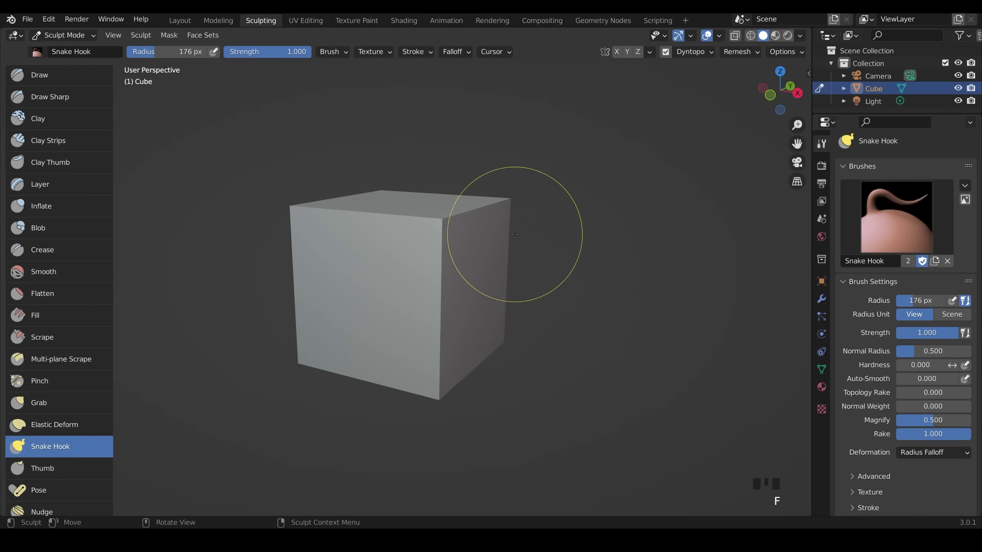
{"action": "mouse_move", "coordinate": [519, 237]}
{"action": "left_mouse_down"}
{"action": "mouse_move", "coordinate": [515, 203]}
{"action": "mouse_move", "coordinate": [723, 116]}
{"action": "left_mouse_up"}
{"action": "left_click_drag", "start_coordinate": [293, 201], "coordinate": [133, 158]}
{"action": "mouse_move", "coordinate": [425, 379]}
{"action": "left_mouse_down"}
{"action": "mouse_move", "coordinate": [440, 456]}
{"action": "mouse_move", "coordinate": [429, 286]}
{"action": "left_mouse_up"}
{"action": "middle_click_drag", "start_coordinate": [429, 286], "coordinate": [676, 116]}
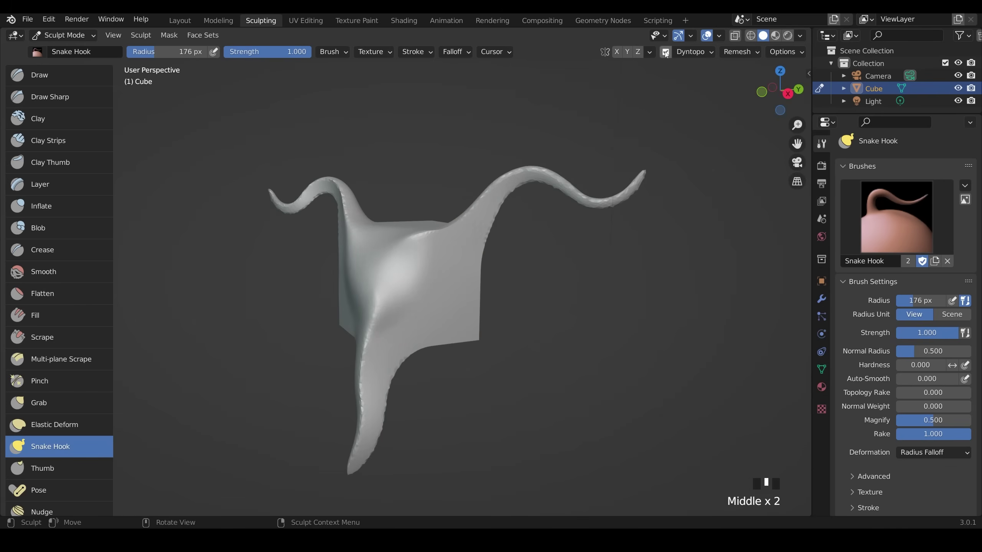
{"action": "left_click", "coordinate": [665, 53]}
{"action": "left_click", "coordinate": [742, 52]}
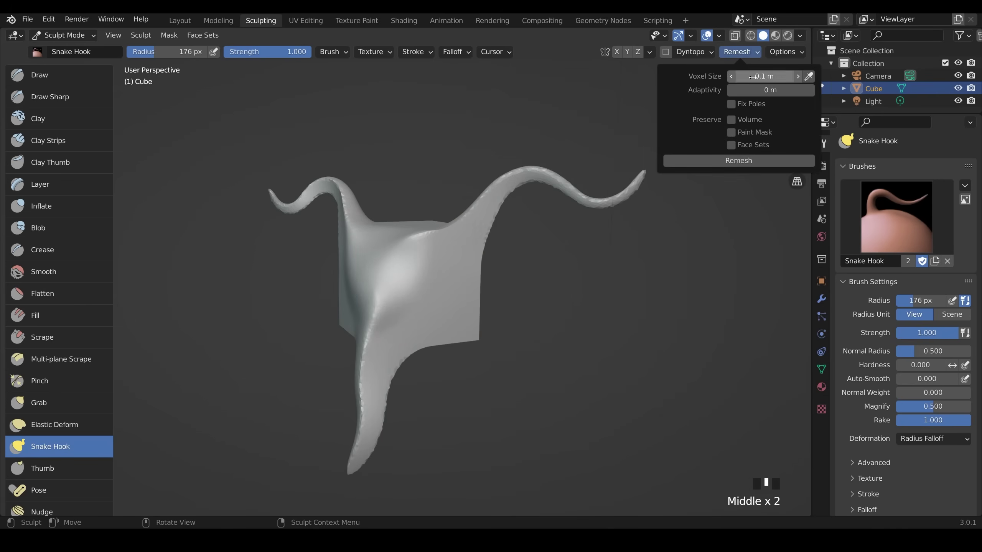
Step: Remesh the horned cube at 0.01 m voxel size and smooth the new surface
{"action": "left_click", "coordinate": [737, 77]}
{"action": "key", "text": "Return"}
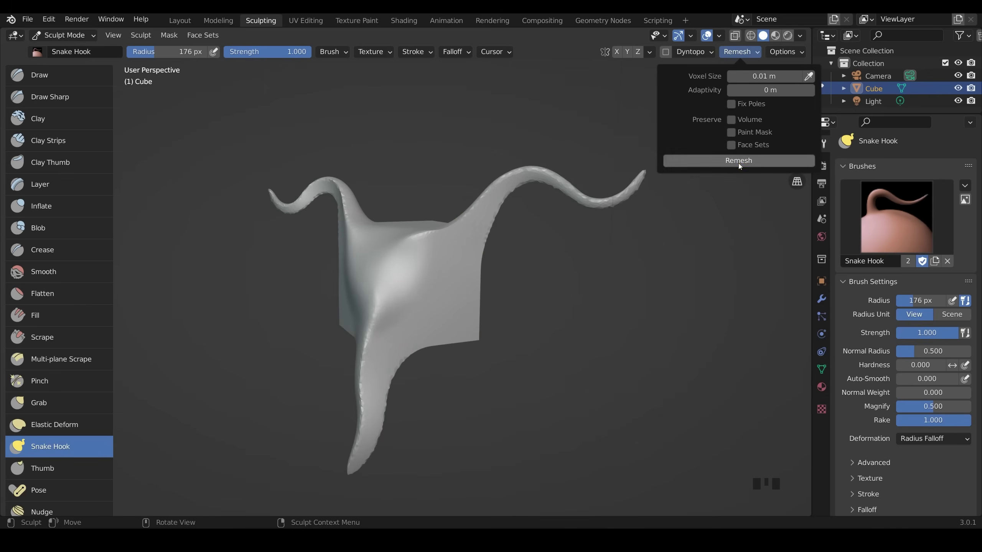
{"action": "left_click", "coordinate": [738, 160]}
{"action": "left_click", "coordinate": [496, 203], "text": "shift"}
{"action": "left_click", "coordinate": [467, 395], "text": "shift"}
{"action": "middle_click_drag", "start_coordinate": [344, 324], "coordinate": [424, 310]}
{"action": "scroll", "coordinate": [423, 309], "scroll_direction": "up", "scroll_amount": 4}
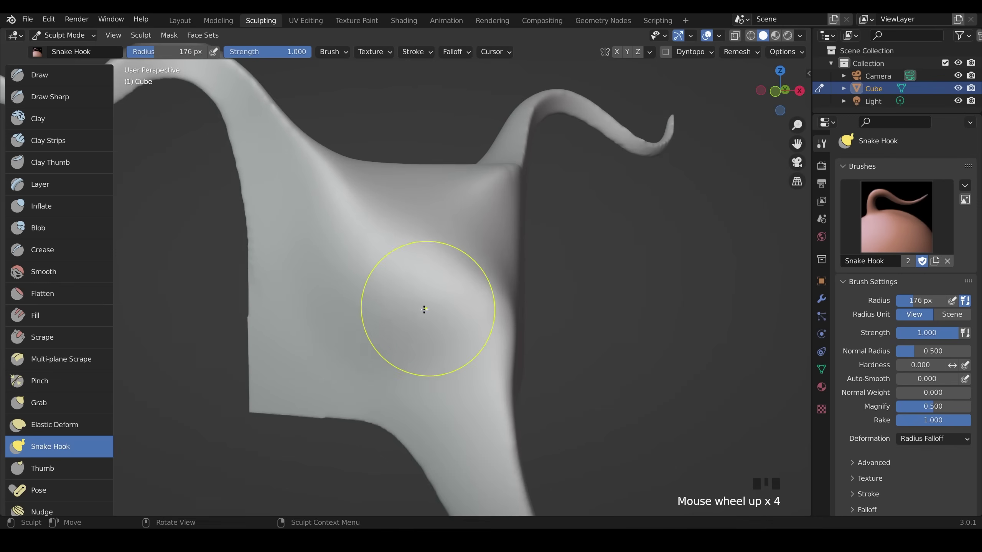
Step: With the Draw brush at 68 px, sculpt an S-shaped ridge and two eye sockets
{"action": "left_click", "coordinate": [37, 75]}
{"action": "key", "text": "f"}
{"action": "left_click", "coordinate": [448, 318]}
{"action": "mouse_move", "coordinate": [427, 263]}
{"action": "left_mouse_down"}
{"action": "mouse_move", "coordinate": [346, 333]}
{"action": "mouse_move", "coordinate": [455, 268]}
{"action": "left_mouse_up"}
{"action": "middle_click_drag", "start_coordinate": [456, 267], "coordinate": [325, 269]}
{"action": "left_click", "coordinate": [325, 269], "text": "ctrl"}
{"action": "left_click", "coordinate": [465, 262], "text": "ctrl"}
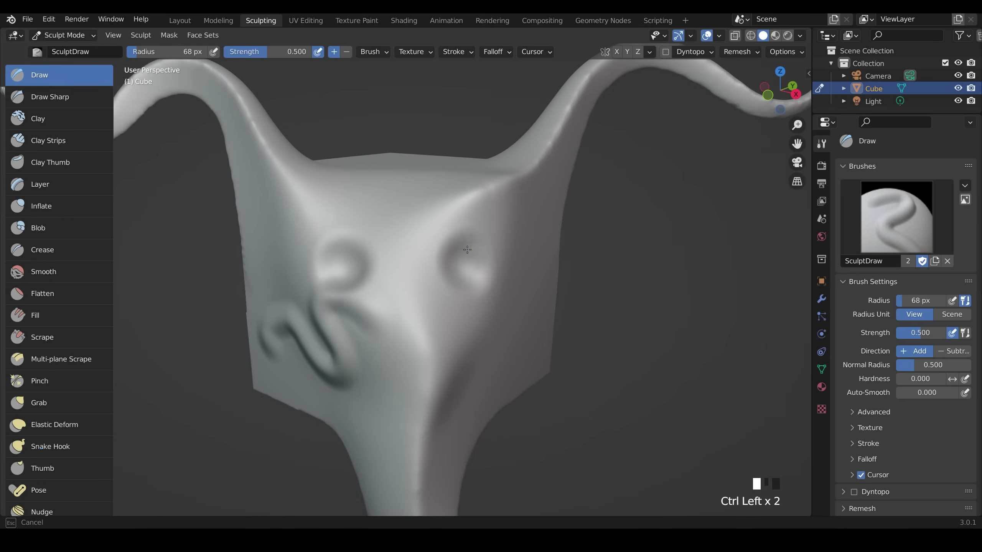
{"action": "left_click", "coordinate": [345, 263], "text": "ctrl"}
{"action": "middle_click_drag", "start_coordinate": [482, 308], "coordinate": [488, 332]}
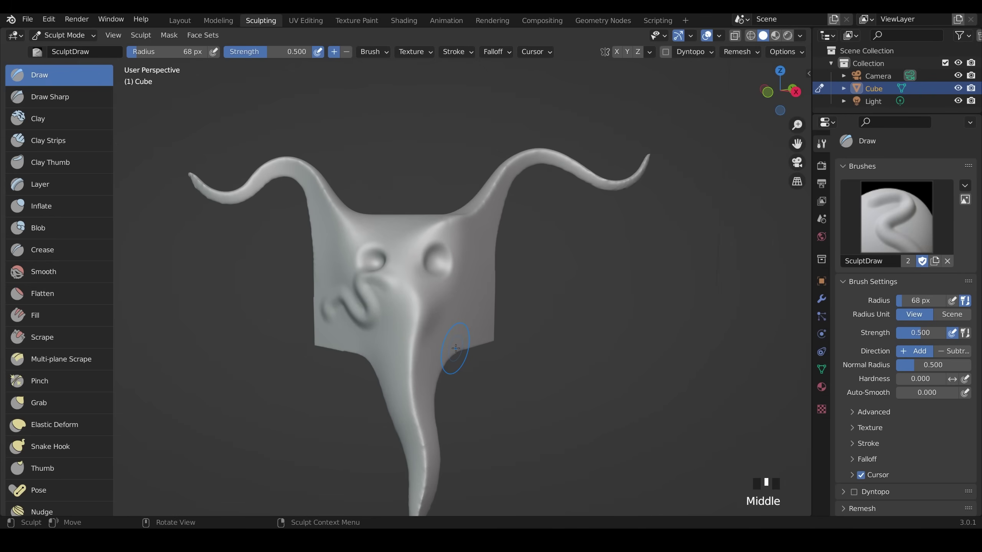
Step: In Object Mode, delete the sculpted cube and add a fresh cube
{"action": "key", "text": "ctrl+Tab"}
{"action": "left_click", "coordinate": [326, 238]}
{"action": "key", "text": "Delete"}
{"action": "key", "text": "shift+a"}
{"action": "left_click", "coordinate": [444, 266]}
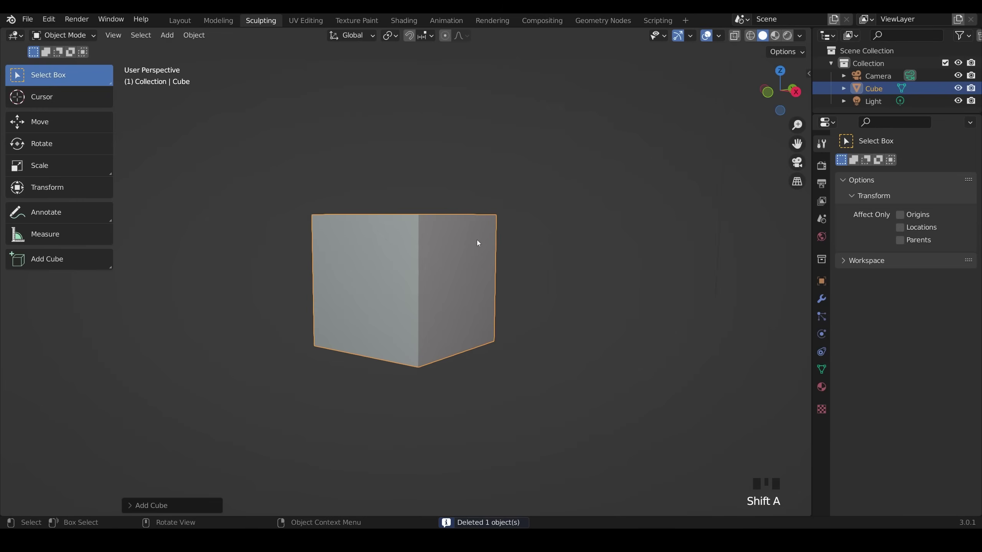
{"action": "middle_click_drag", "start_coordinate": [477, 239], "coordinate": [479, 267]}
Step: Duplicate the cube twice, placing copies up-left and above the others
{"action": "key", "text": "shift+d"}
{"action": "key", "text": "shift+d"}
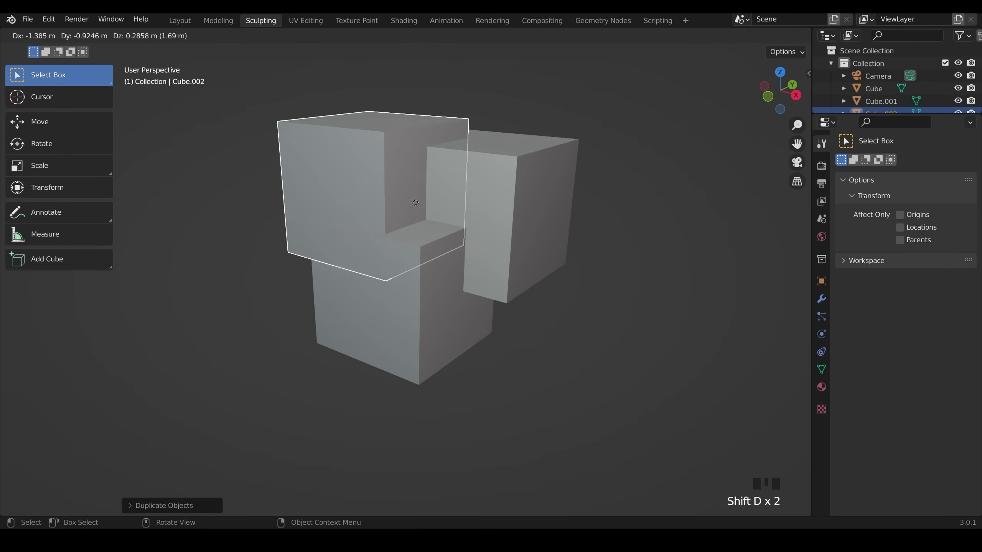
{"action": "left_click", "coordinate": [429, 212]}
{"action": "middle_click_drag", "start_coordinate": [429, 213], "coordinate": [448, 266]}
{"action": "key", "text": "shift+d"}
{"action": "left_click", "coordinate": [530, 194]}
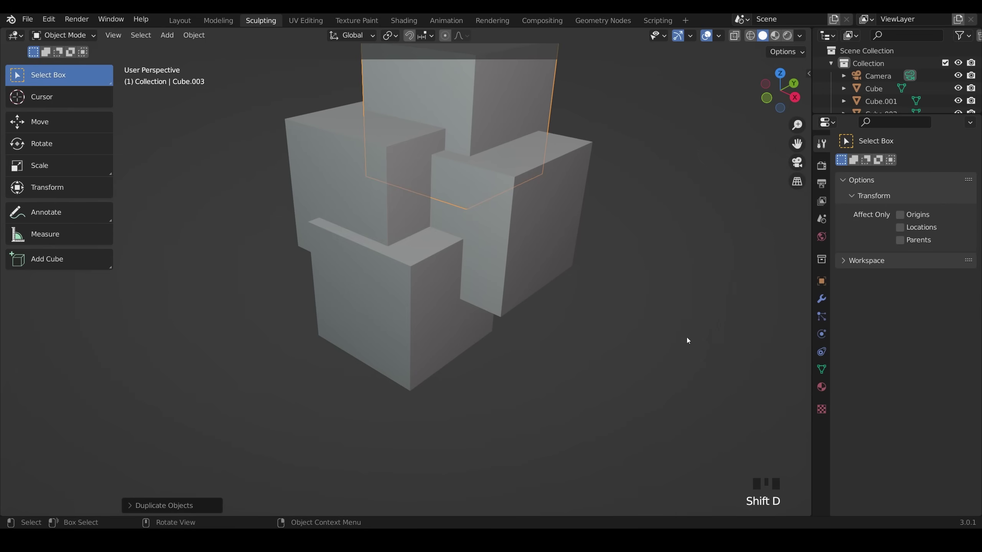
Step: Box-select all the cubes and join them into one object with Ctrl+J
{"action": "left_click_drag", "start_coordinate": [650, 379], "coordinate": [320, 118]}
{"action": "key", "text": "ctrl+j"}
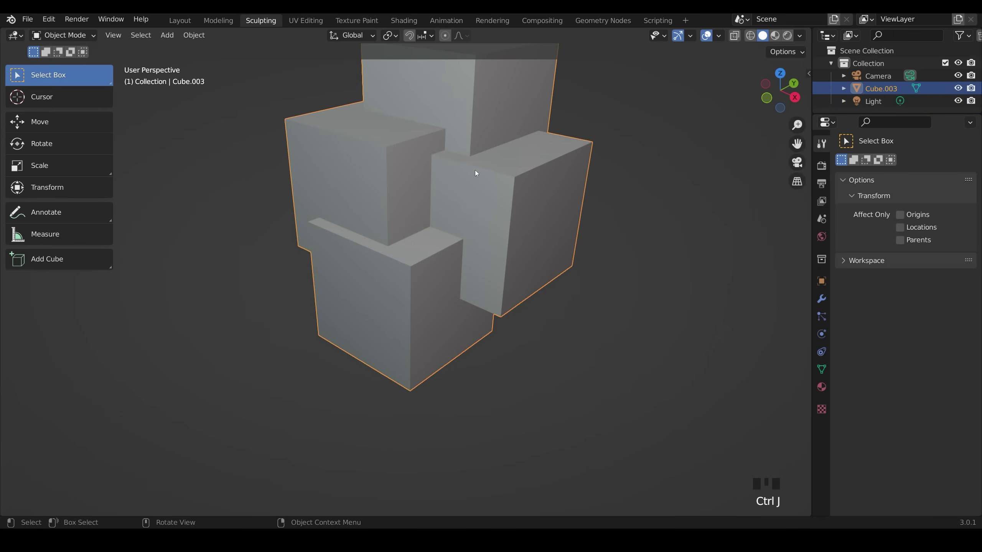
{"action": "middle_click_drag", "start_coordinate": [475, 173], "coordinate": [569, 218]}
{"action": "key", "text": "ctrl+Tab"}
Step: In Sculpt Mode, voxel-remesh the joined cubes into one continuous mesh
{"action": "left_click", "coordinate": [567, 286]}
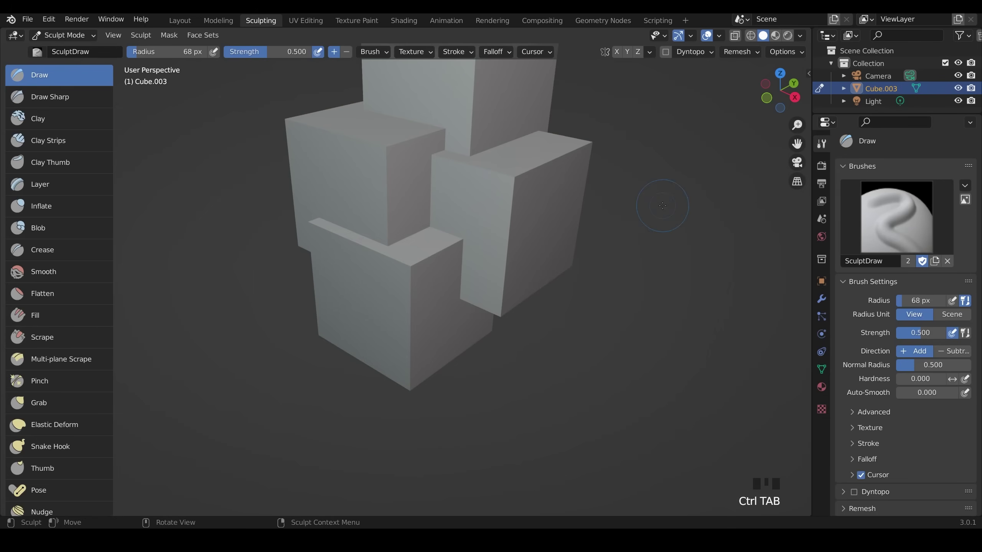
{"action": "middle_click_drag", "start_coordinate": [568, 286], "coordinate": [618, 291], "text": "shift"}
{"action": "left_click", "coordinate": [747, 54]}
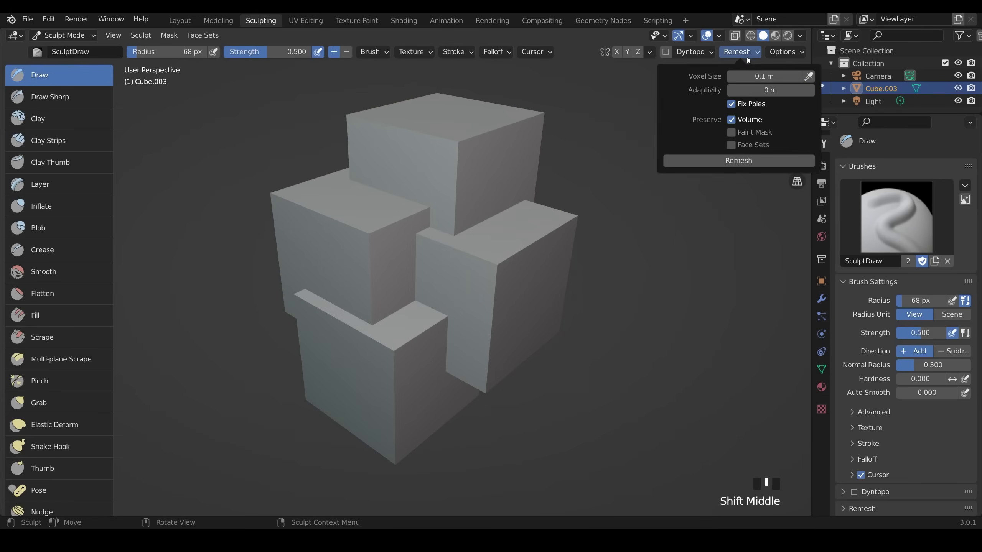
{"action": "left_click", "coordinate": [741, 161]}
{"action": "middle_click_drag", "start_coordinate": [533, 302], "coordinate": [565, 287]}
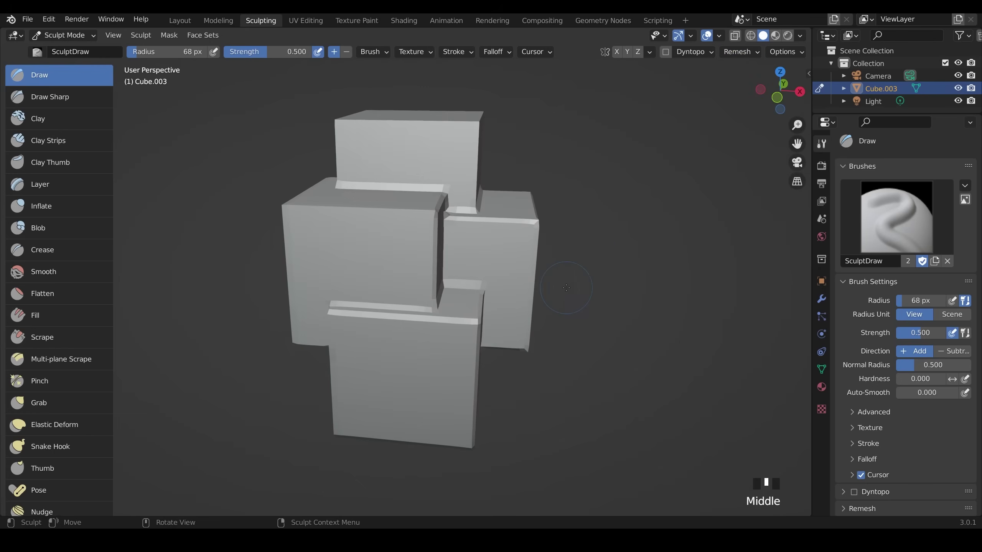
{"action": "middle_click_drag", "start_coordinate": [613, 211], "coordinate": [495, 291]}
Step: Enter Edit Mode and orbit and zoom to inspect the even quad grid
{"action": "key", "text": "Tab"}
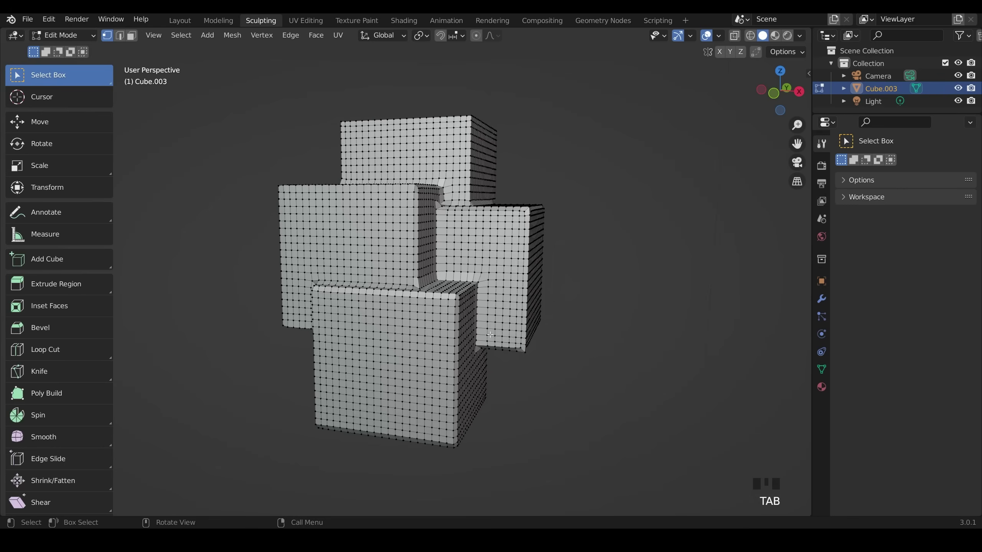
{"action": "middle_click_drag", "start_coordinate": [489, 359], "coordinate": [465, 378]}
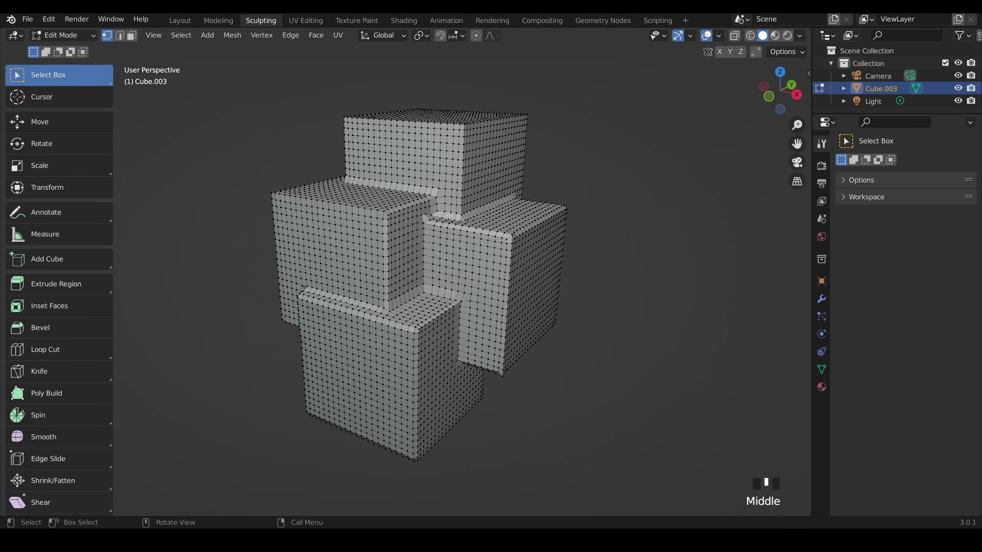
{"action": "middle_click_drag", "start_coordinate": [423, 244], "coordinate": [421, 314]}
{"action": "scroll", "coordinate": [420, 314], "scroll_direction": "up", "scroll_amount": 9}
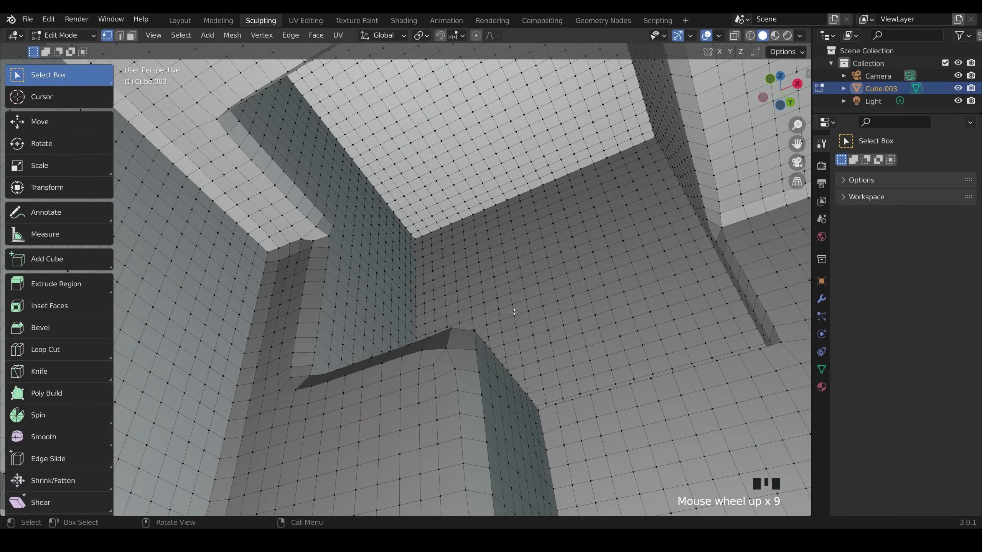
{"action": "scroll", "coordinate": [522, 277], "scroll_direction": "down", "scroll_amount": 7}
{"action": "middle_click_drag", "start_coordinate": [521, 277], "coordinate": [498, 297]}
{"action": "scroll", "coordinate": [471, 299], "scroll_direction": "down", "scroll_amount": 2}
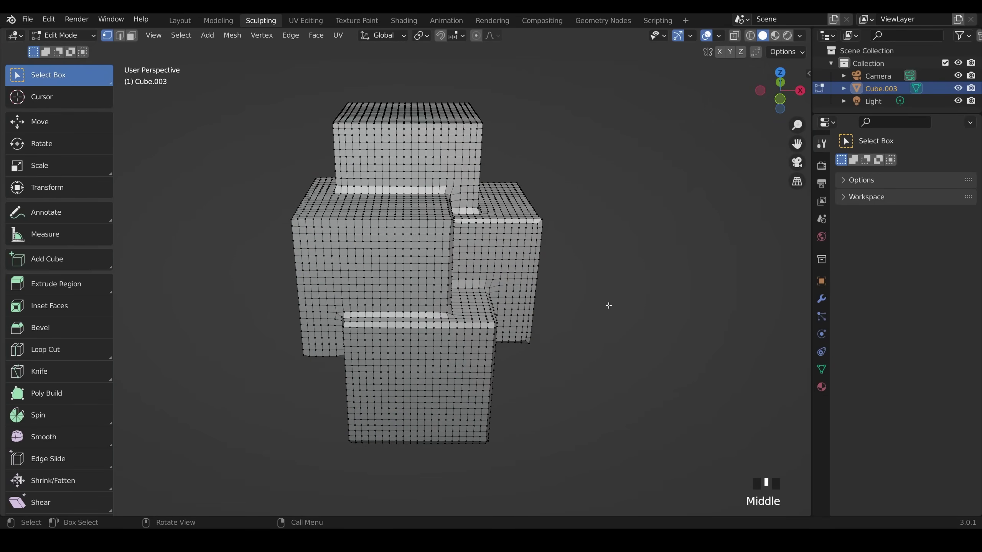